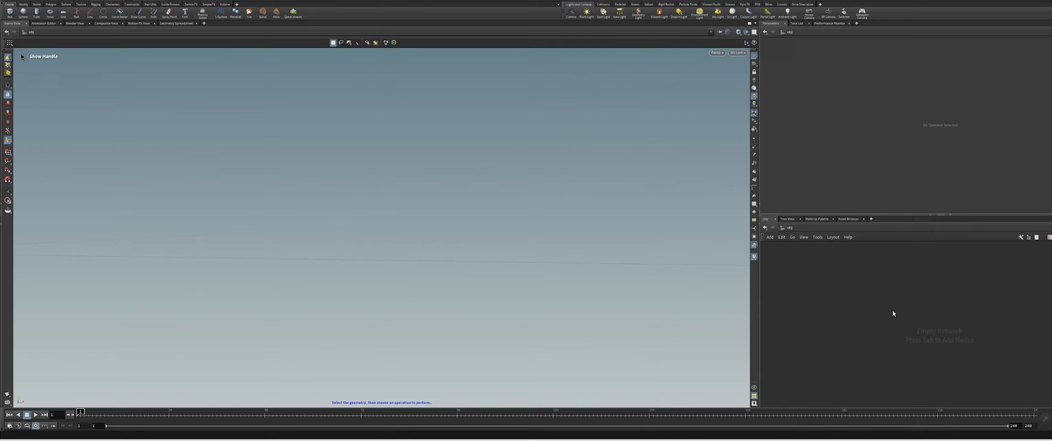
# Create a Geometry object at object level and go inside it
pyautogui.press('Tab')
pyautogui.write('geo')
pyautogui.press('Return')
pyautogui.press('Return')
pyautogui.press('Return')
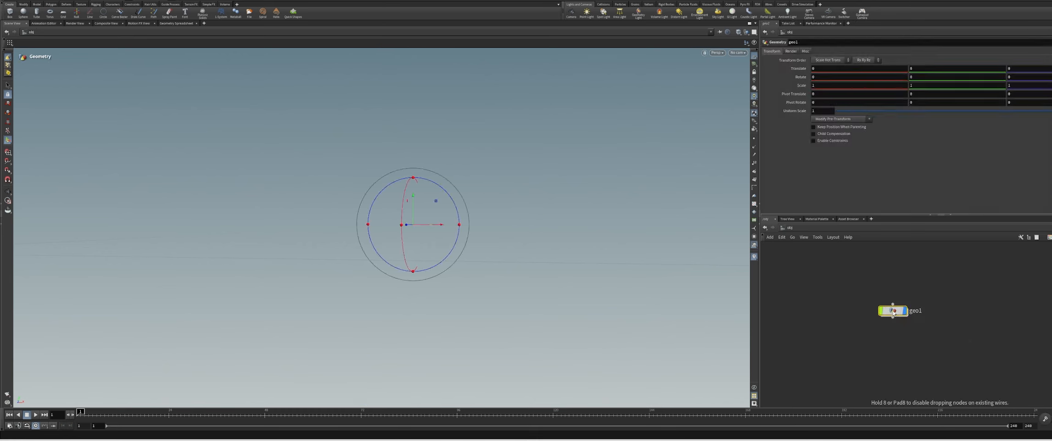
# Add a Planar Patch node to the geometry network
pyautogui.press('Tab')
pyautogui.write('planar p')
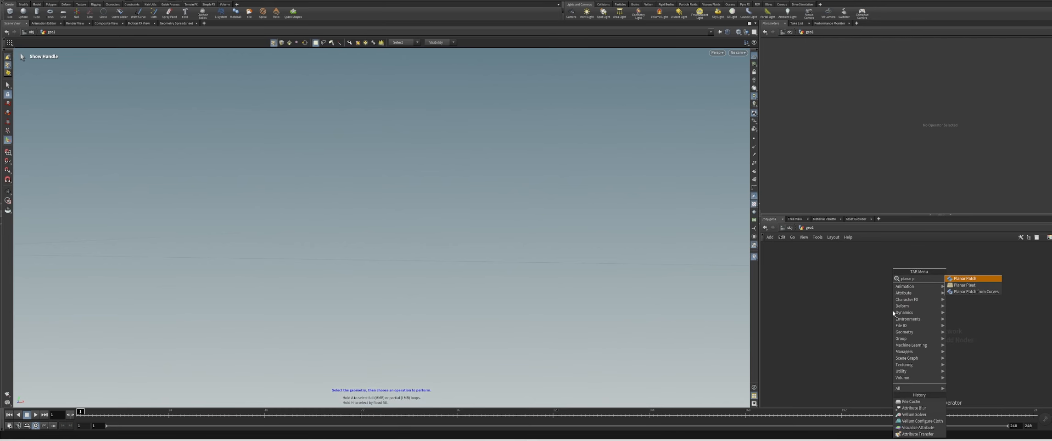
pyautogui.press('Return')
pyautogui.click(893, 313)
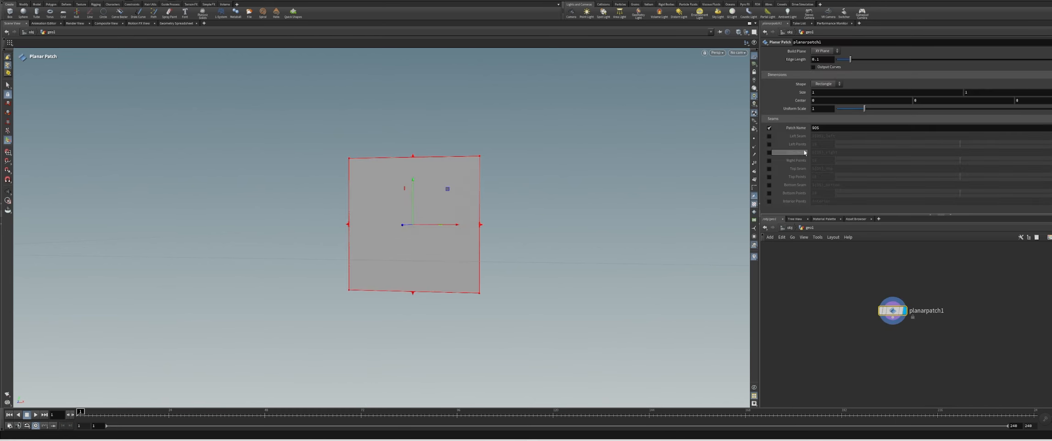
# Set the viewport shading to Smooth Wire Shaded so the patch's triangulation is drawn
pyautogui.click(716, 53)
pyautogui.moveTo(730, 77)
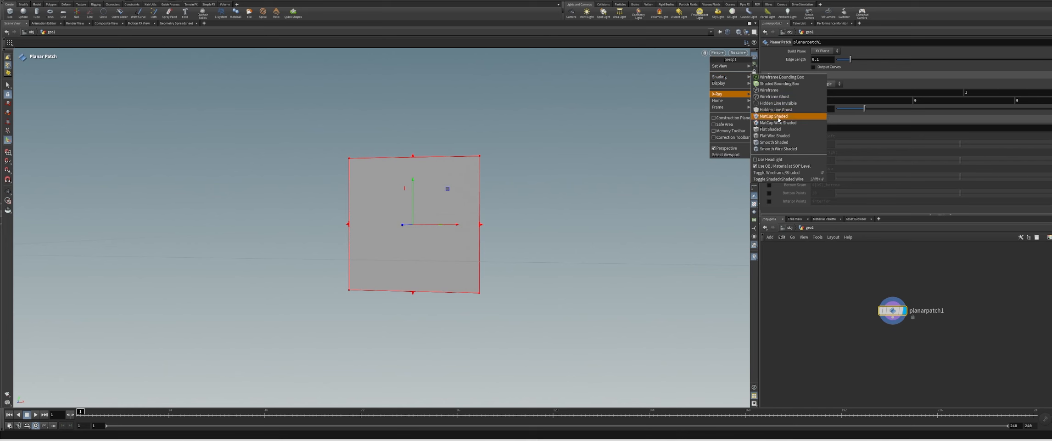
pyautogui.click(794, 149)
pyautogui.press('Escape')
pyautogui.moveTo(505, 197); pyautogui.dragTo(444, 227)
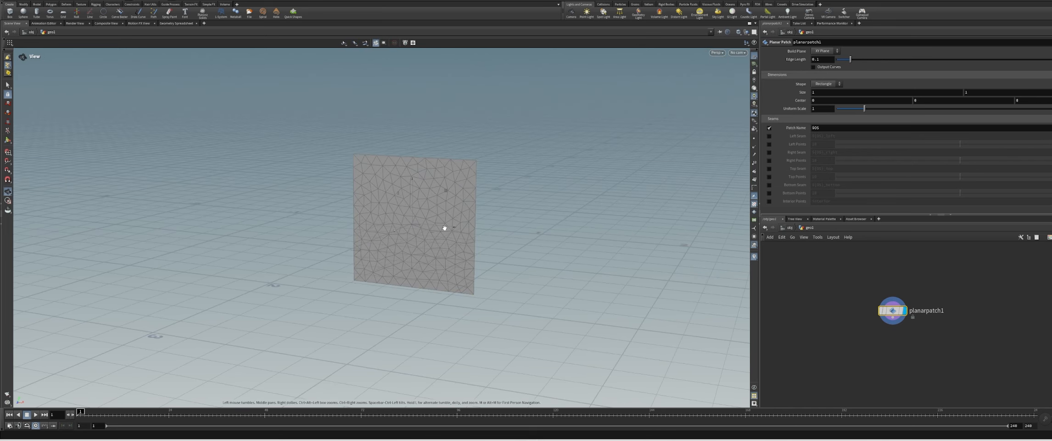
pyautogui.keyDown('alt'); pyautogui.moveTo(440, 219); pyautogui.dragTo(371, 190, button='right'); pyautogui.keyUp('alt')
pyautogui.keyDown('alt'); pyautogui.moveTo(561, 207); pyautogui.dragTo(544, 269, button='right'); pyautogui.keyUp('alt')
pyautogui.press('Return')
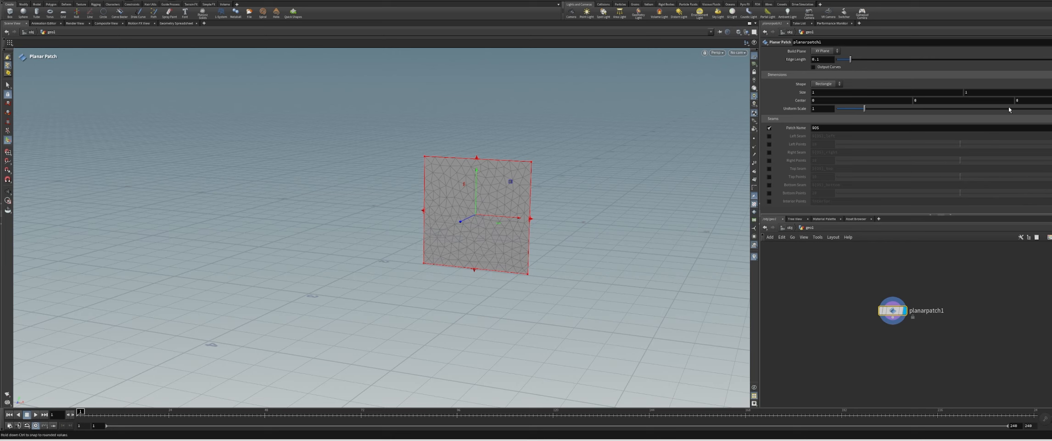
# Set the planar patch's second size value to 2 and its edge length to 0.015
pyautogui.click(1005, 92)
pyautogui.write('2')
pyautogui.press('Return')
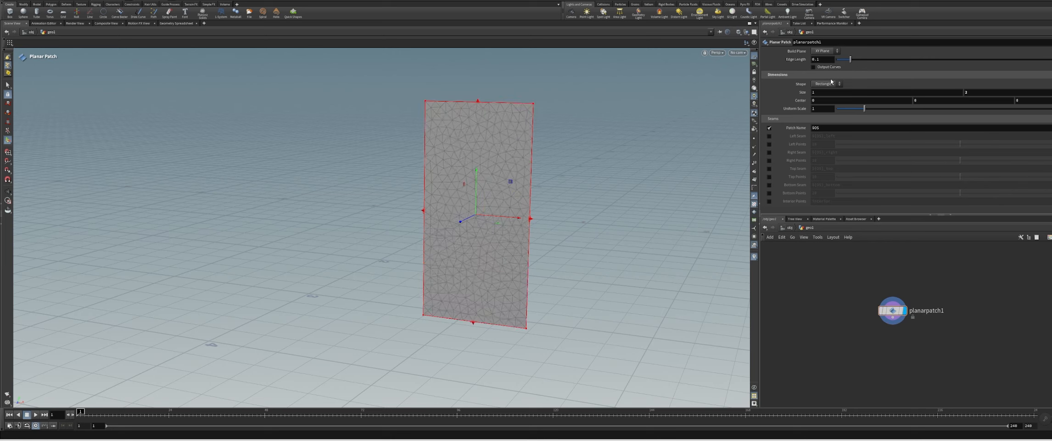
pyautogui.click(823, 60)
pyautogui.write('0.015')
pyautogui.press('Return')
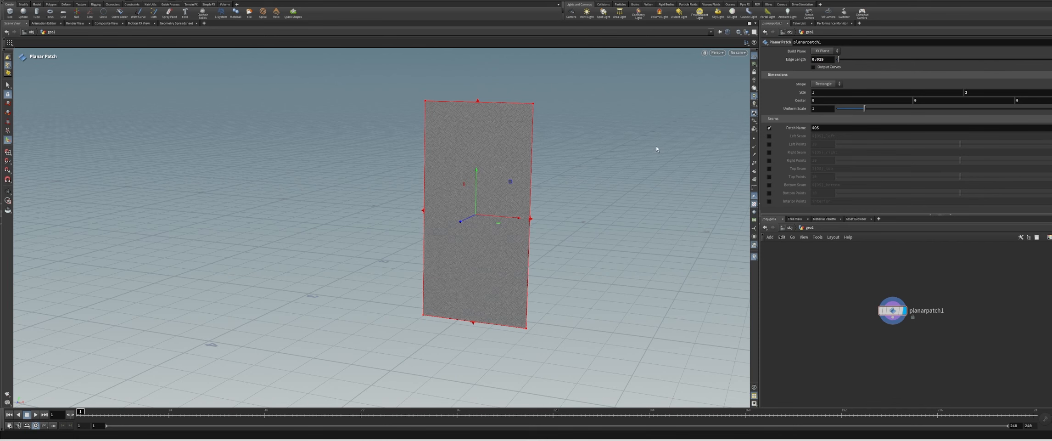
# Examine the refined planar patch's mesh from several angles
pyautogui.press('Escape')
pyautogui.moveTo(512, 167); pyautogui.dragTo(528, 180)
pyautogui.moveTo(528, 180); pyautogui.dragTo(461, 59, button='right')
pyautogui.moveTo(461, 59); pyautogui.dragTo(467, 107, button='middle')
pyautogui.moveTo(455, 163); pyautogui.dragTo(435, 254, button='right')
pyautogui.press('Return')
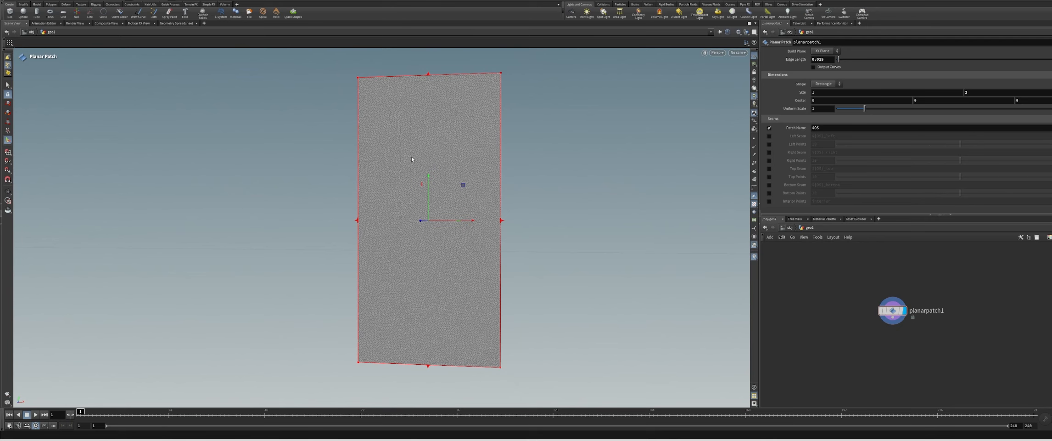
pyautogui.keyDown('alt'); pyautogui.moveTo(389, 125); pyautogui.dragTo(400, 132); pyautogui.keyUp('alt')
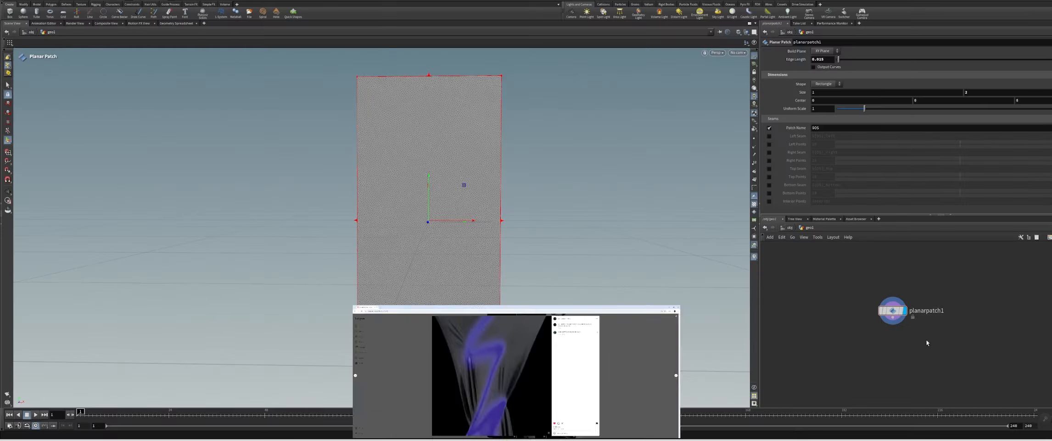
# Add a polygon Sphere node beside the patch and reduce its uniform scale to 0.08
pyautogui.press('Tab')
pyautogui.write('sphere')
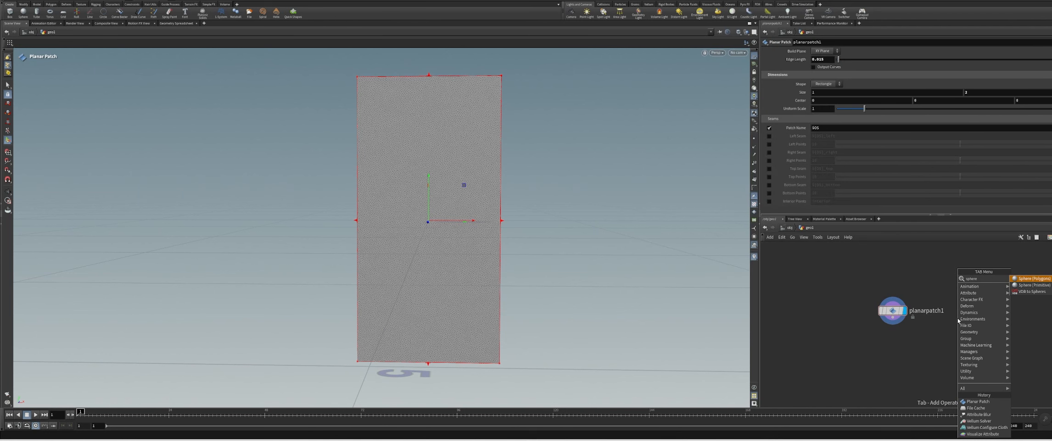
pyautogui.press('Return')
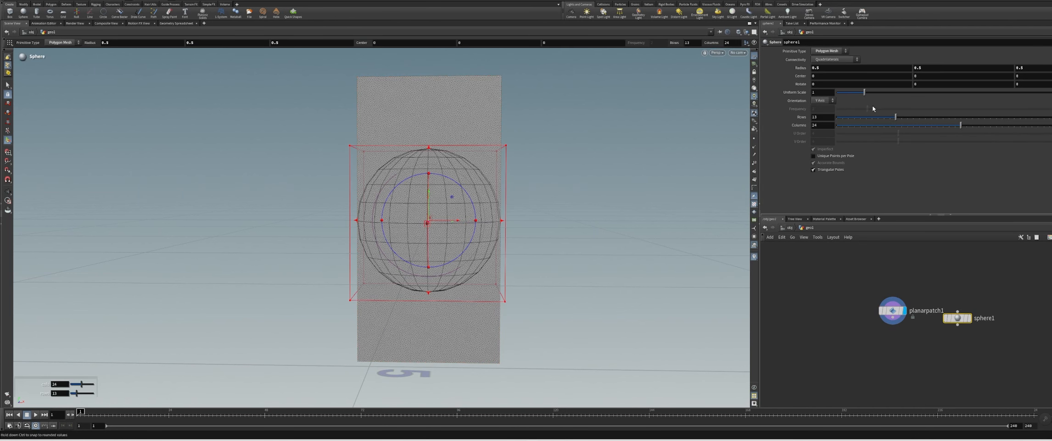
pyautogui.moveTo(865, 92); pyautogui.dragTo(840, 96)
pyautogui.keyDown('alt'); pyautogui.moveTo(537, 202); pyautogui.dragTo(474, 227); pyautogui.keyUp('alt')
pyautogui.keyDown('alt'); pyautogui.moveTo(431, 131); pyautogui.dragTo(531, 189, button='right'); pyautogui.keyUp('alt')
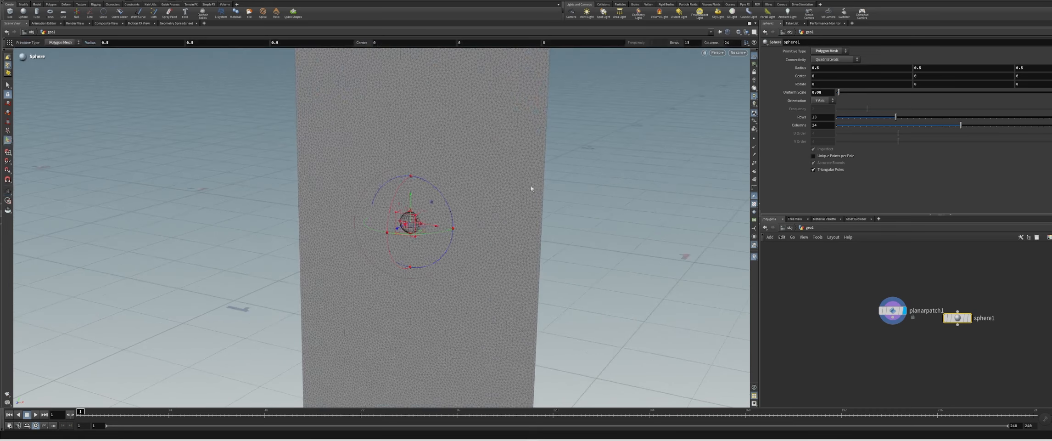
# Connect a Transform node below the sphere and template it so the sphere shows alongside the patch
pyautogui.press('Tab')
pyautogui.write('trt')
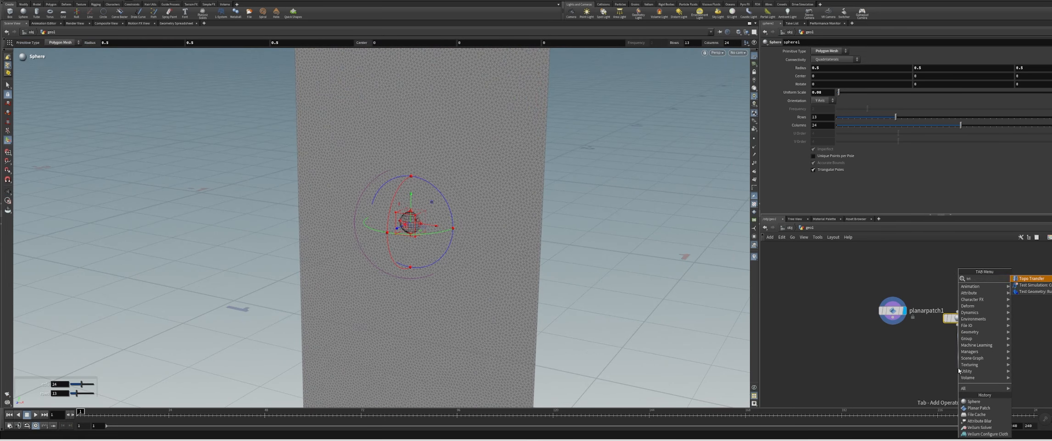
pyautogui.press('BackSpace')
pyautogui.write('a')
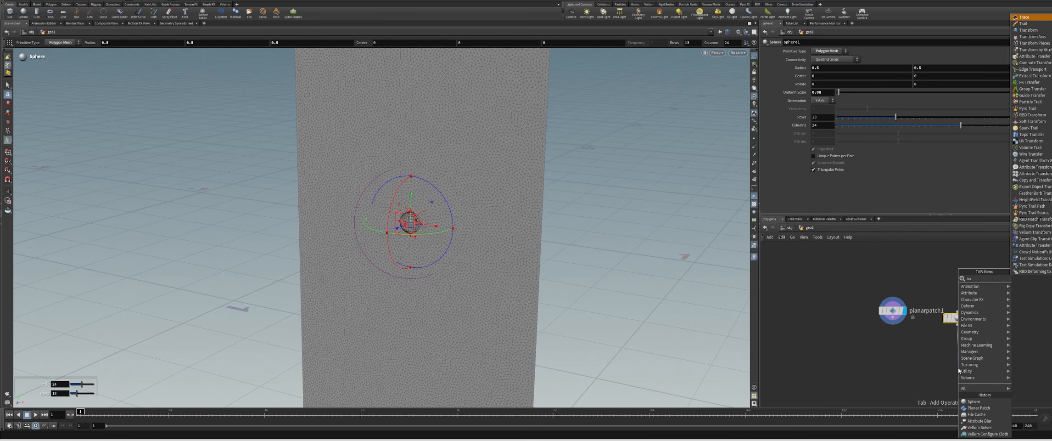
pyautogui.press('Down')
pyautogui.press('Down')
pyautogui.press('Return')
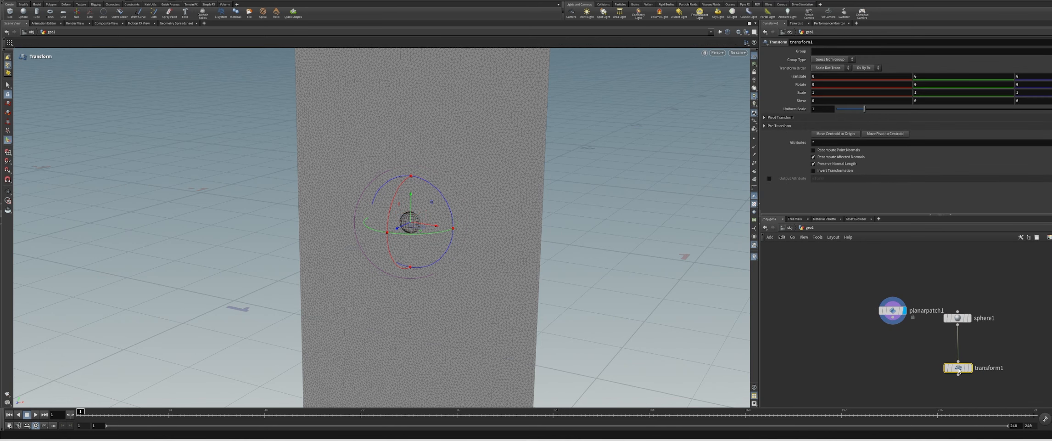
pyautogui.moveTo(958, 370)
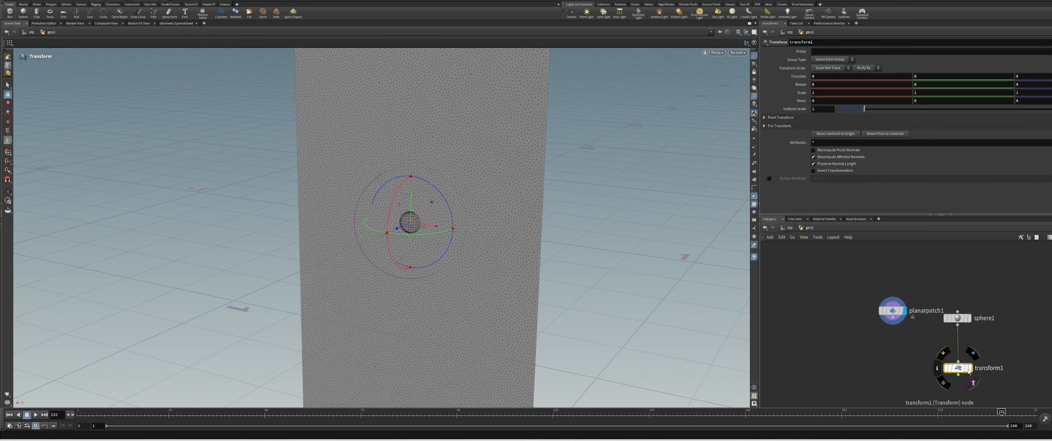
# At frame 1, place the sphere in front of the patch's upper-left corner, about -0.37 in X and 0.88 in Y, and keyframe its translation
pyautogui.moveTo(99, 414); pyautogui.dragTo(77, 414)
pyautogui.keyDown('alt'); pyautogui.moveTo(522, 149); pyautogui.dragTo(515, 236, button='middle'); pyautogui.keyUp('alt')
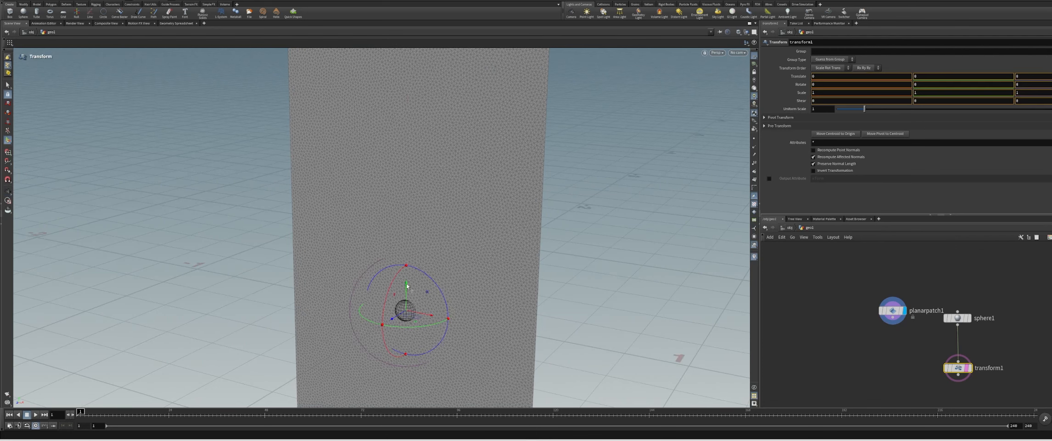
pyautogui.moveTo(407, 286); pyautogui.dragTo(421, 40)
pyautogui.keyDown('alt'); pyautogui.moveTo(463, 94); pyautogui.dragTo(498, 255, button='middle'); pyautogui.keyUp('alt')
pyautogui.moveTo(465, 231); pyautogui.dragTo(373, 219)
pyautogui.keyDown('alt'); pyautogui.moveTo(410, 239); pyautogui.dragTo(383, 267); pyautogui.keyUp('alt')
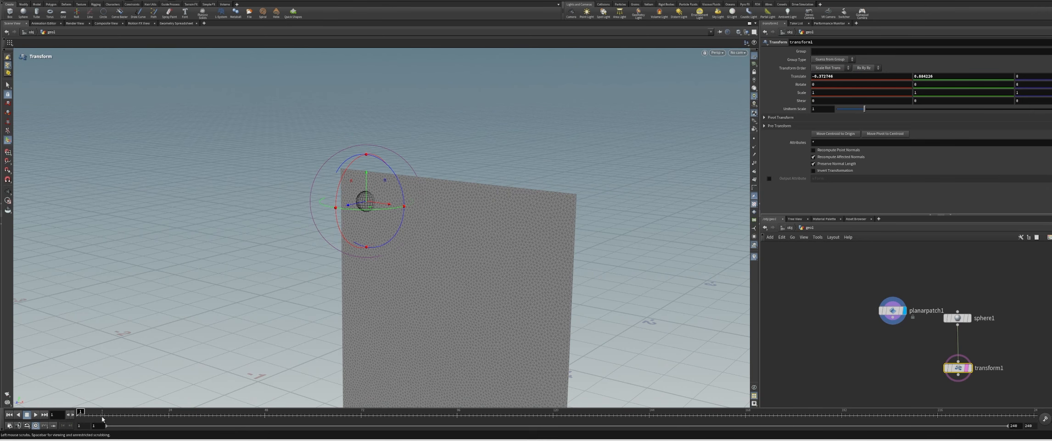
pyautogui.keyDown('alt'); pyautogui.moveTo(418, 233); pyautogui.dragTo(411, 184, button='middle'); pyautogui.keyUp('alt')
pyautogui.keyDown('alt'); pyautogui.moveTo(454, 183); pyautogui.dragTo(138, 178); pyautogui.keyUp('alt')
pyautogui.keyDown('alt'); pyautogui.click(799, 77); pyautogui.keyUp('alt')
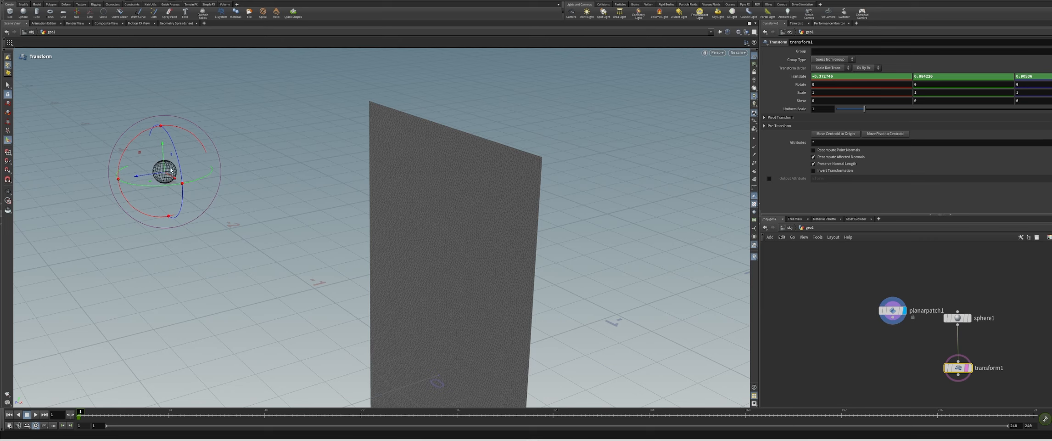
# At frame 24, move the sphere along Z up to the patch's surface and keyframe its translation
pyautogui.click(168, 413)
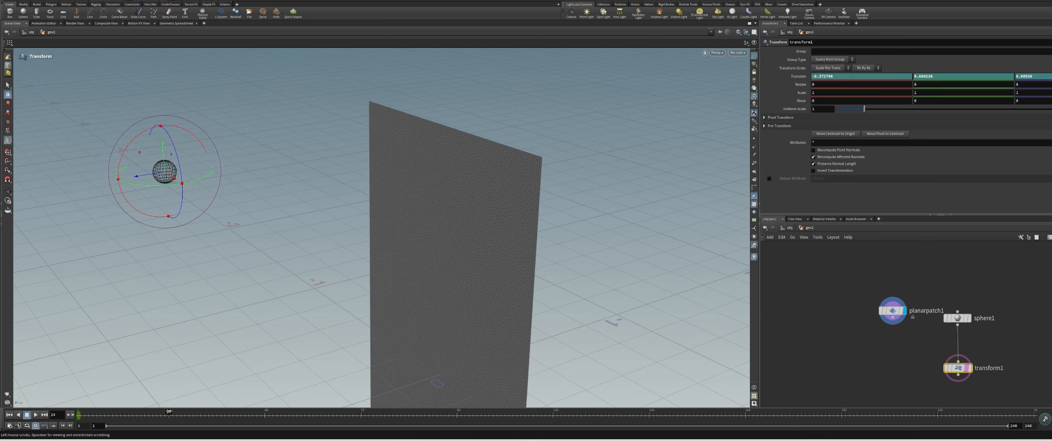
pyautogui.moveTo(140, 177); pyautogui.dragTo(620, 147)
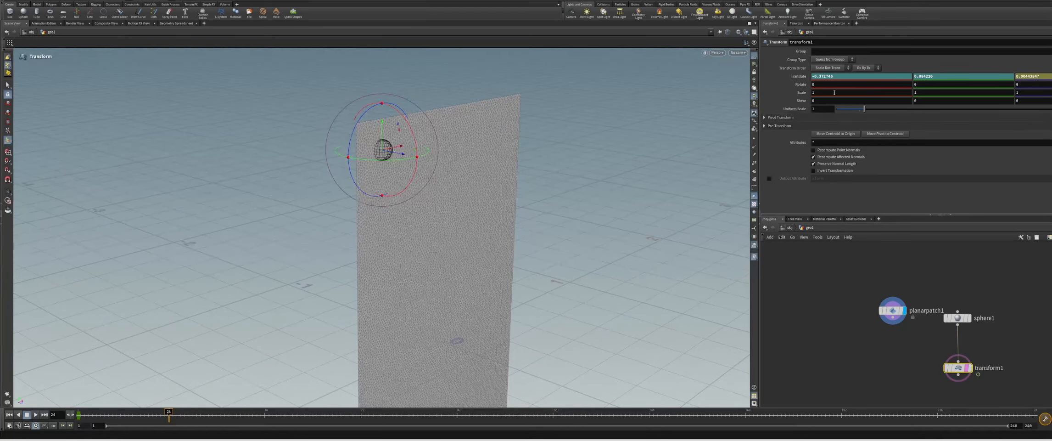
pyautogui.keyDown('alt'); pyautogui.click(796, 77); pyautogui.keyUp('alt')
# At frame 54, move the sphere along X to the patch's upper-right corner and keyframe its translation
pyautogui.moveTo(173, 414); pyautogui.dragTo(289, 414)
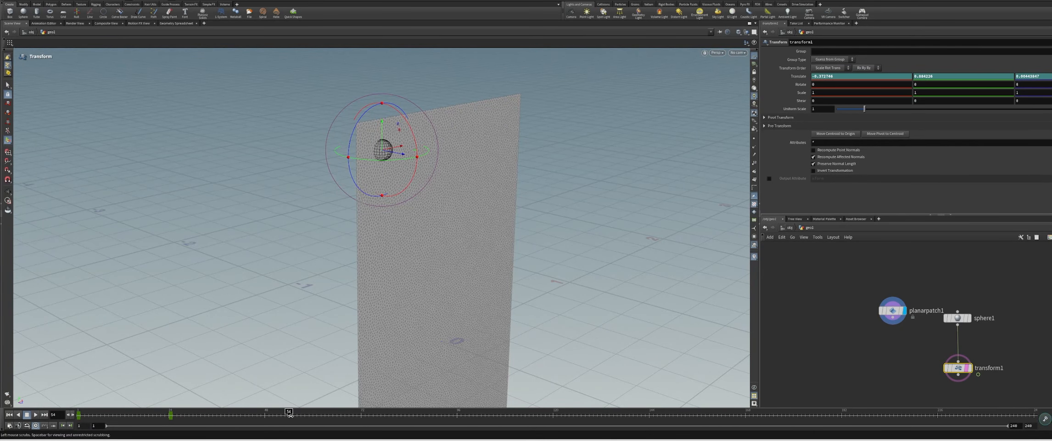
pyautogui.keyDown('alt'); pyautogui.moveTo(477, 190); pyautogui.dragTo(423, 181); pyautogui.keyUp('alt')
pyautogui.moveTo(397, 142); pyautogui.dragTo(604, 143)
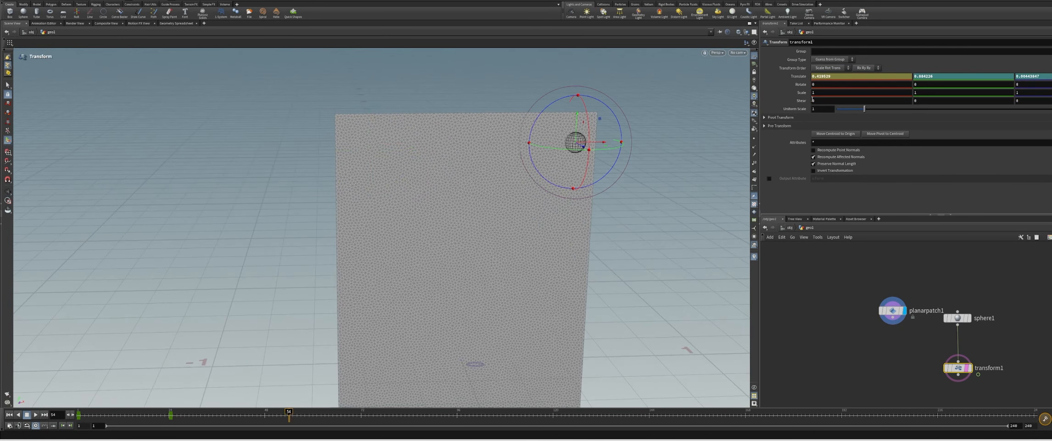
pyautogui.keyDown('alt'); pyautogui.click(799, 76); pyautogui.keyUp('alt')
# At frame 70, move the sphere back near the patch's left edge and lower, about 0.61 in Y, and keyframe its translation
pyautogui.click(353, 415)
pyautogui.moveTo(605, 143); pyautogui.dragTo(385, 167)
pyautogui.moveTo(379, 121); pyautogui.dragTo(378, 192)
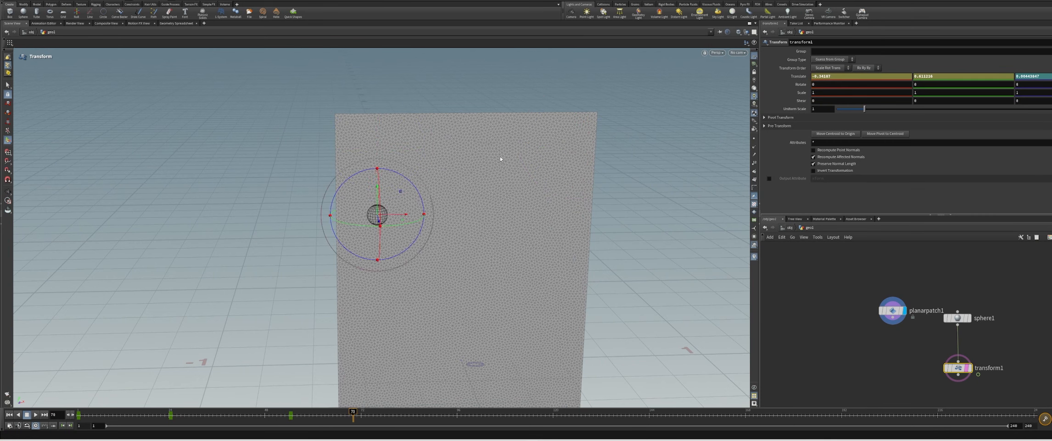
pyautogui.keyDown('alt'); pyautogui.click(798, 77); pyautogui.keyUp('alt')
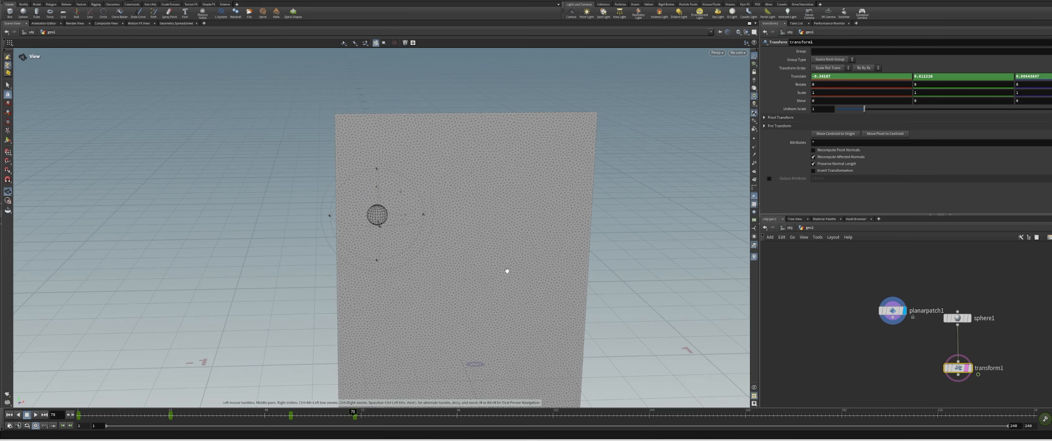
# At frame 85, move the sphere near the patch's right edge and down to about 0.39 in Y, and keyframe its translation
pyautogui.keyDown('alt'); pyautogui.moveTo(505, 270); pyautogui.dragTo(455, 275); pyautogui.keyUp('alt')
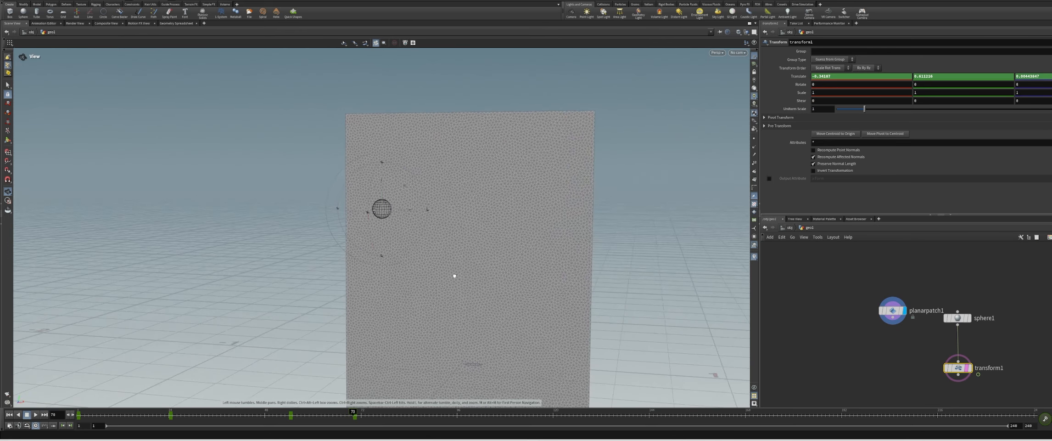
pyautogui.click(415, 416)
pyautogui.keyDown('alt'); pyautogui.moveTo(503, 280); pyautogui.dragTo(527, 306); pyautogui.keyUp('alt')
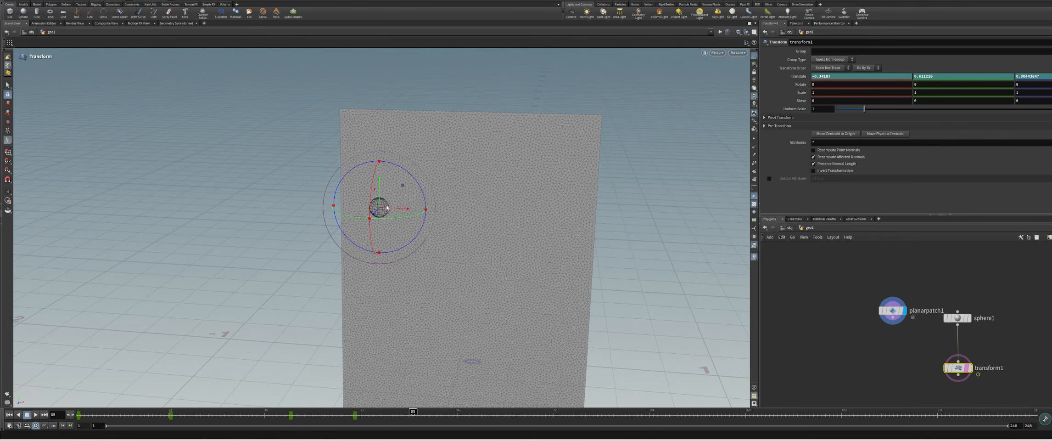
pyautogui.moveTo(406, 212); pyautogui.dragTo(581, 218)
pyautogui.keyDown('alt'); pyautogui.moveTo(608, 255); pyautogui.dragTo(600, 239); pyautogui.keyUp('alt')
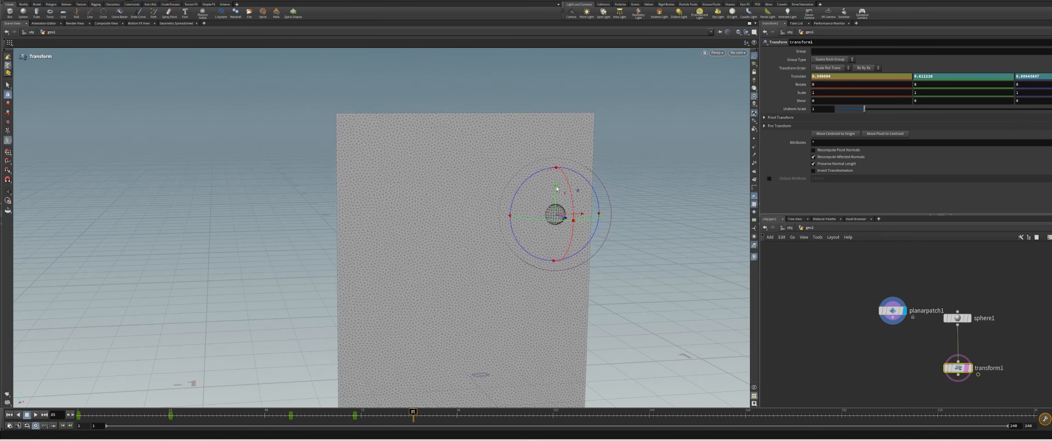
pyautogui.moveTo(559, 191); pyautogui.dragTo(564, 245)
pyautogui.keyDown('alt'); pyautogui.click(799, 79); pyautogui.keyUp('alt')
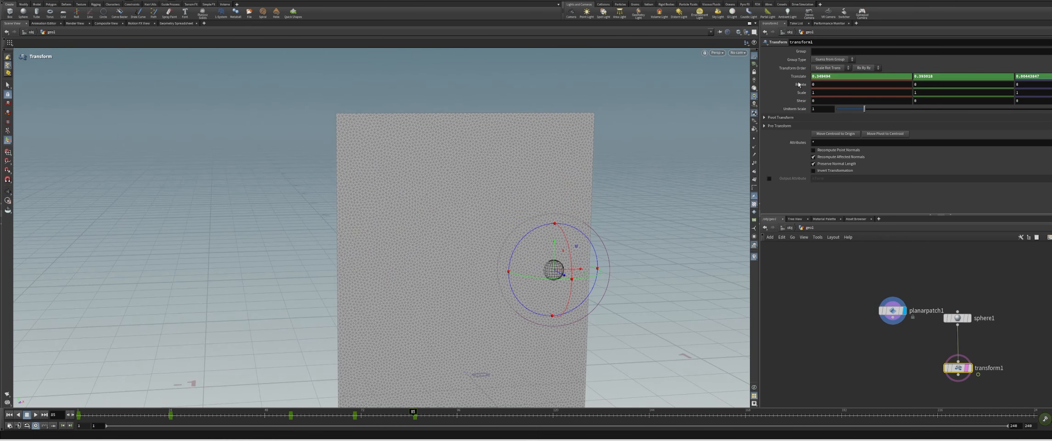
# At frame 122, move the sphere toward the patch's left edge and down to about 0.24 in Y, and keyframe its translation
pyautogui.keyDown('alt'); pyautogui.moveTo(619, 309); pyautogui.dragTo(578, 202, button='middle'); pyautogui.keyUp('alt')
pyautogui.click(562, 415)
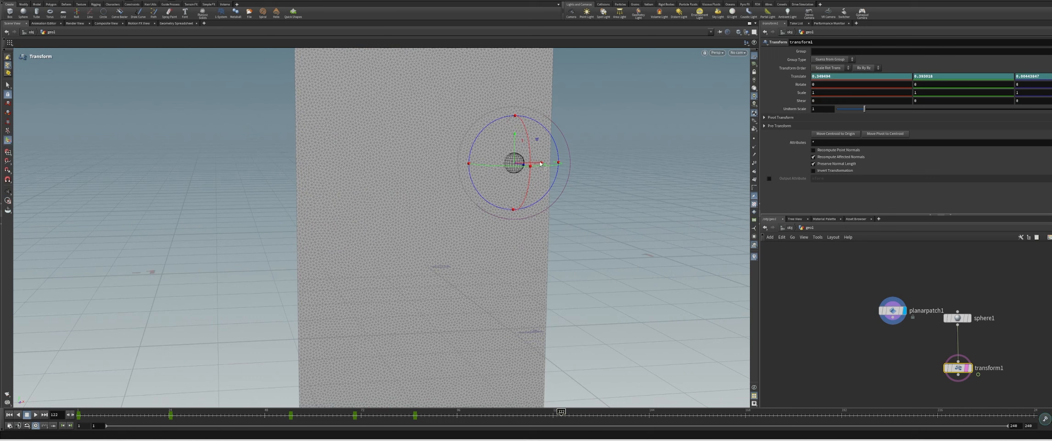
pyautogui.moveTo(541, 163); pyautogui.dragTo(374, 166)
pyautogui.keyDown('alt'); pyautogui.click(799, 76); pyautogui.keyUp('alt')
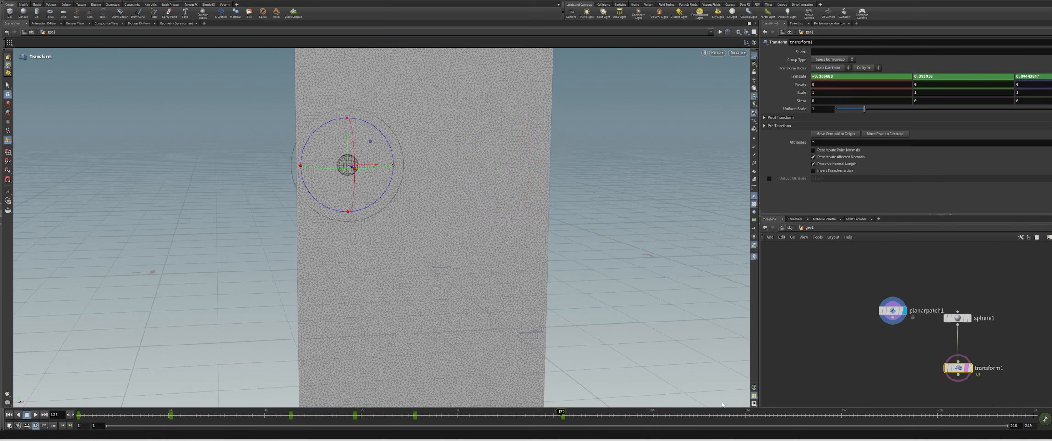
pyautogui.moveTo(347, 136); pyautogui.dragTo(347, 175)
pyautogui.keyDown('alt'); pyautogui.click(798, 77); pyautogui.keyUp('alt')
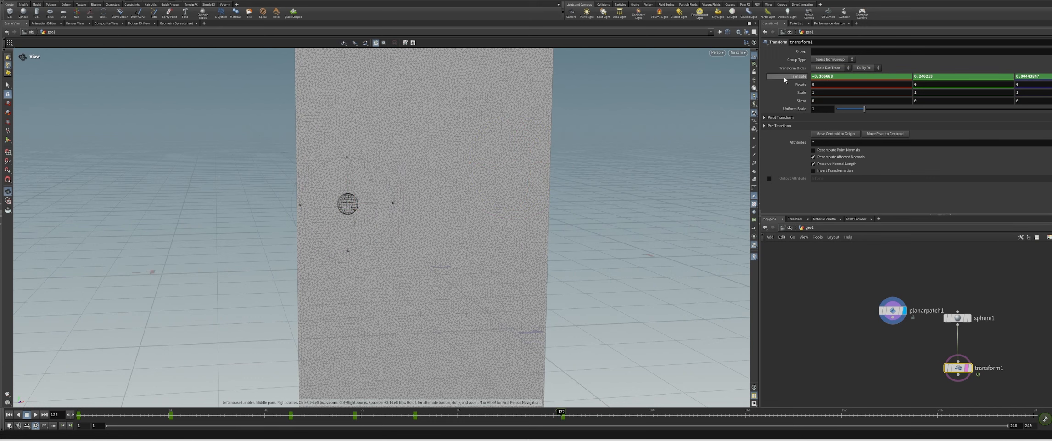
# At frame 221, move the sphere down to the patch's lower-right corner and keyframe its translation
pyautogui.moveTo(875, 415); pyautogui.dragTo(958, 415)
pyautogui.keyDown('alt'); pyautogui.moveTo(490, 239); pyautogui.dragTo(449, 157, button='middle'); pyautogui.keyUp('alt')
pyautogui.keyDown('alt'); pyautogui.moveTo(449, 156); pyautogui.dragTo(425, 258); pyautogui.keyUp('alt')
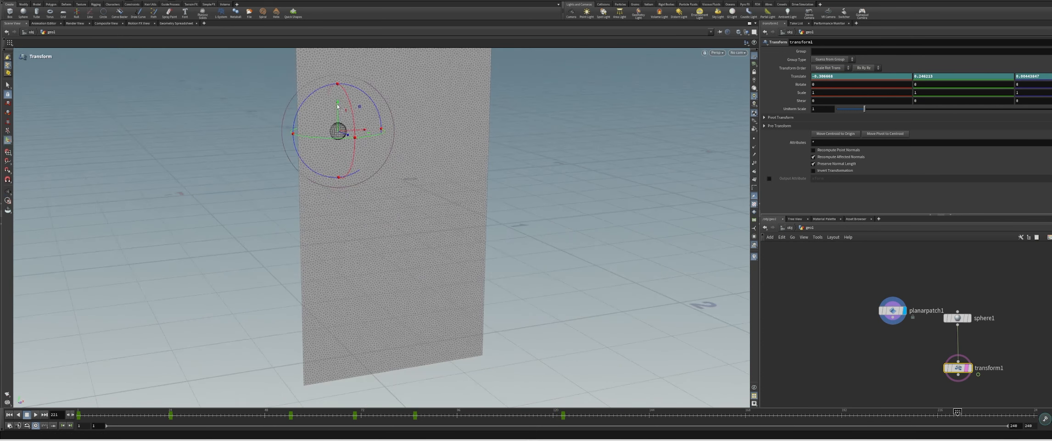
pyautogui.moveTo(338, 110); pyautogui.dragTo(485, 327)
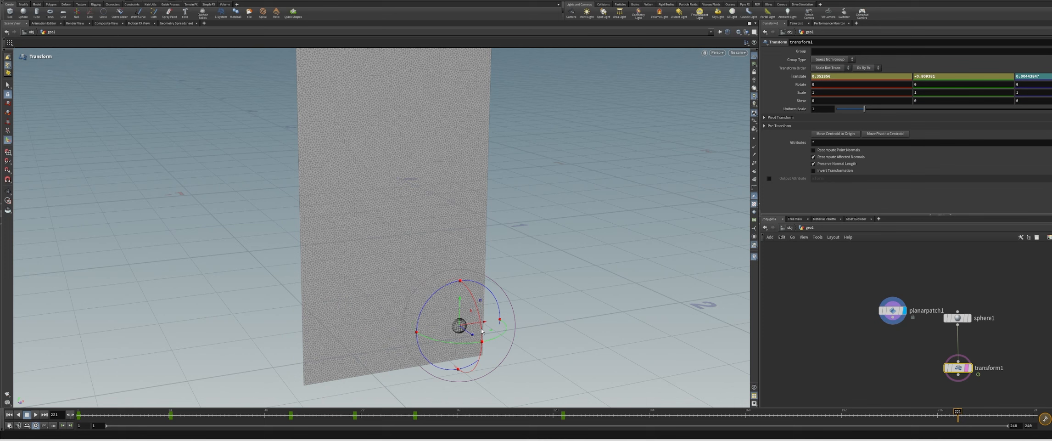
pyautogui.keyDown('alt'); pyautogui.click(791, 78); pyautogui.keyUp('alt')
pyautogui.keyDown('alt'); pyautogui.click(791, 79); pyautogui.keyUp('alt')
# Play back the animation from the start and examine the sphere's path across the patch
pyautogui.keyDown('alt'); pyautogui.moveTo(452, 225); pyautogui.dragTo(411, 251, button='right'); pyautogui.keyUp('alt')
pyautogui.keyDown('alt'); pyautogui.moveTo(411, 251); pyautogui.dragTo(396, 278, button='middle'); pyautogui.keyUp('alt')
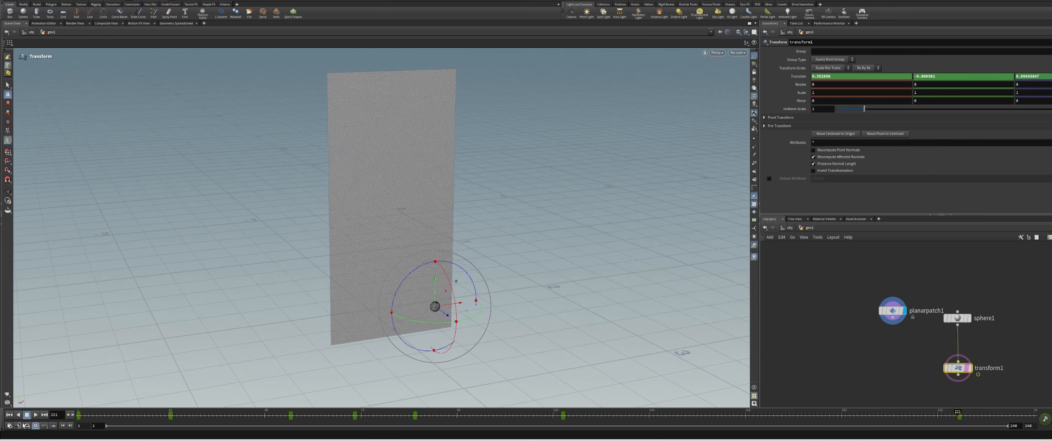
pyautogui.moveTo(90, 415); pyautogui.dragTo(47, 420)
pyautogui.click(36, 414)
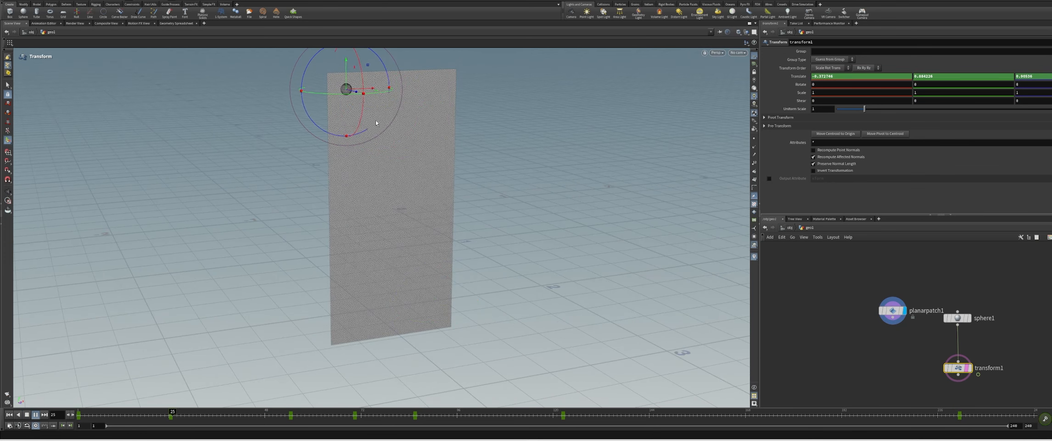
pyautogui.press('Escape')
pyautogui.moveTo(375, 119); pyautogui.dragTo(489, 167)
pyautogui.press('Return')
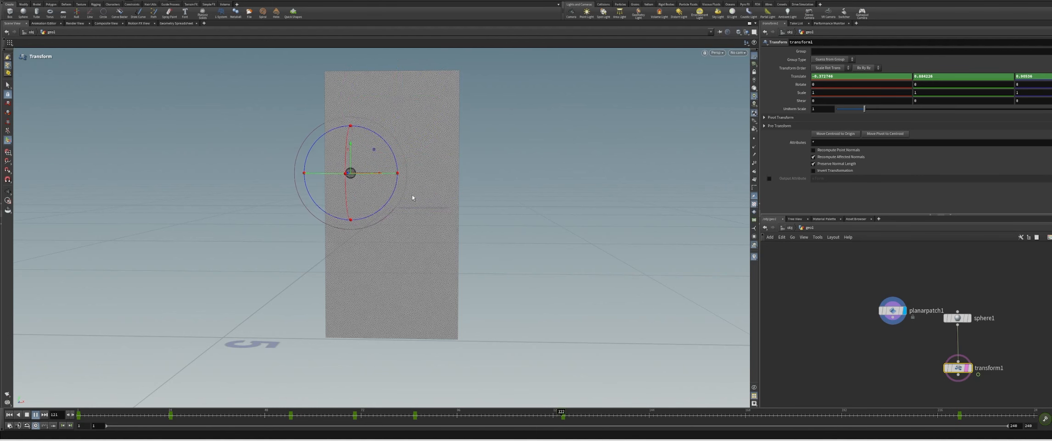
pyautogui.click(35, 416)
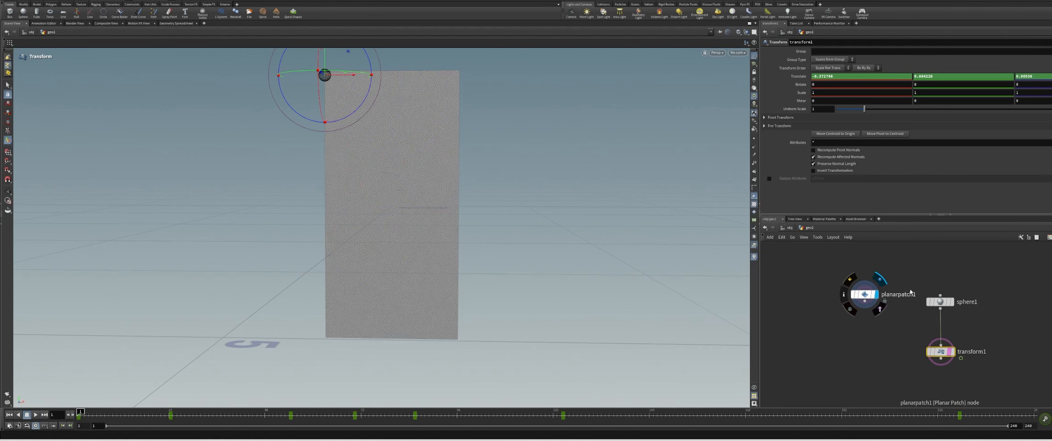
# Add an Attribute Wrangle node below planarpatch1 in the network
pyautogui.moveTo(944, 306)
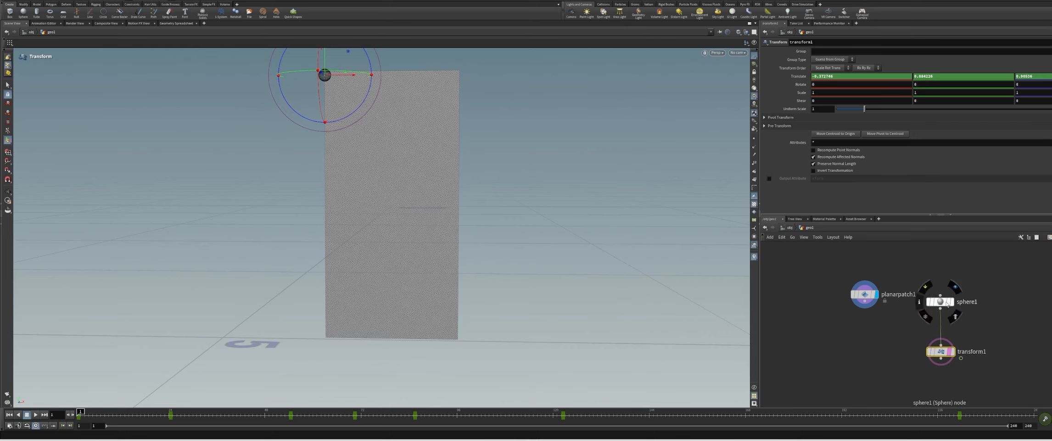
pyautogui.moveTo(866, 295); pyautogui.dragTo(852, 299)
pyautogui.moveTo(885, 368); pyautogui.dragTo(860, 343, button='middle')
pyautogui.press('Tab')
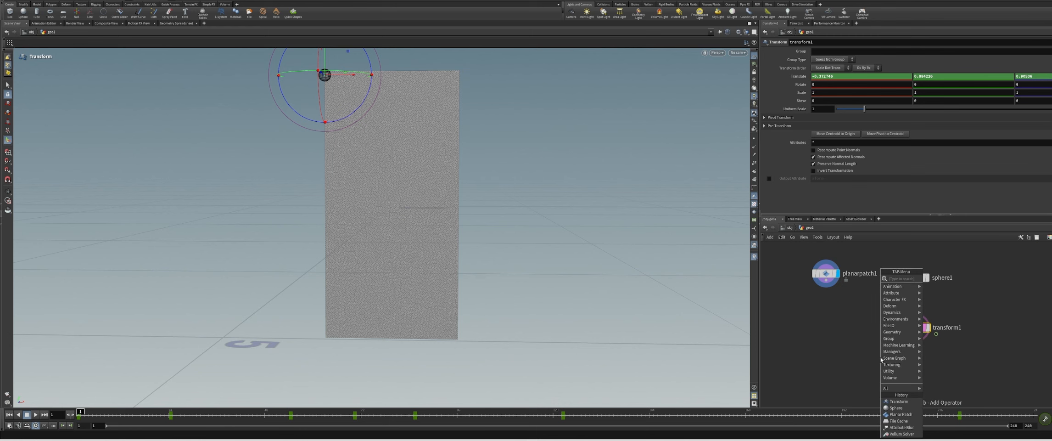
pyautogui.write('attrib w')
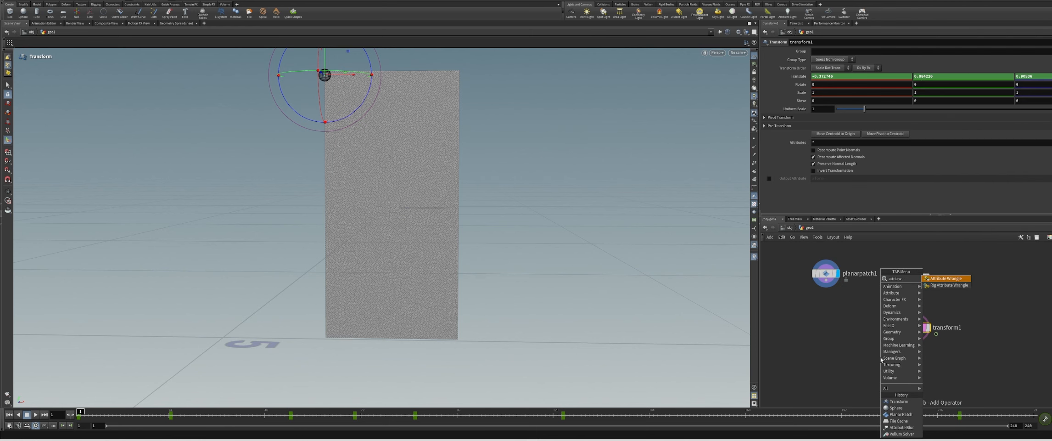
pyautogui.press('Return')
pyautogui.click(851, 336)
pyautogui.moveTo(851, 336); pyautogui.dragTo(838, 324)
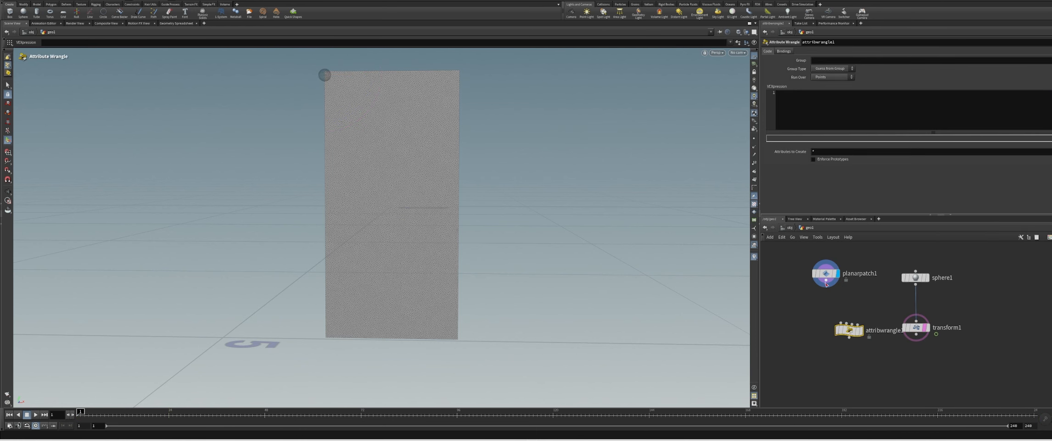
# Wire planarpatch1 into the wrangle as the displayed node and set its VEXpression to f@mask = 0;
pyautogui.moveTo(827, 280); pyautogui.dragTo(840, 323)
pyautogui.click(868, 331)
pyautogui.click(861, 331)
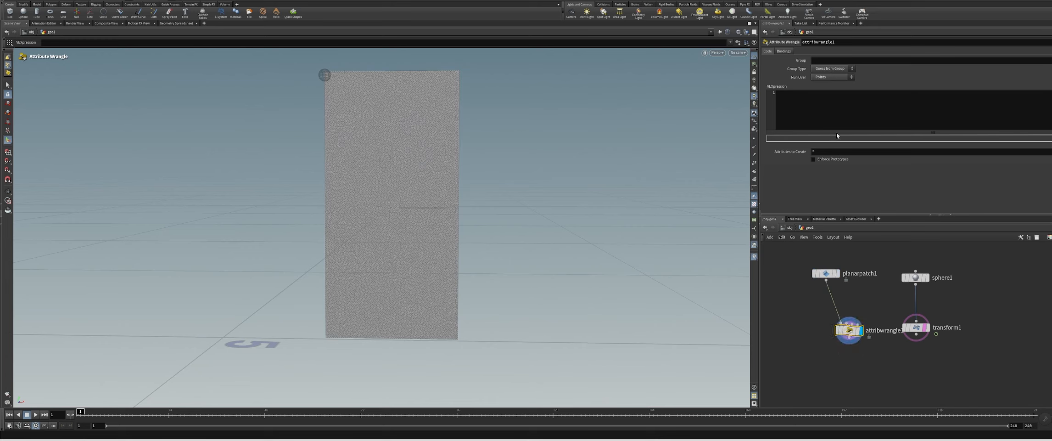
pyautogui.click(835, 111)
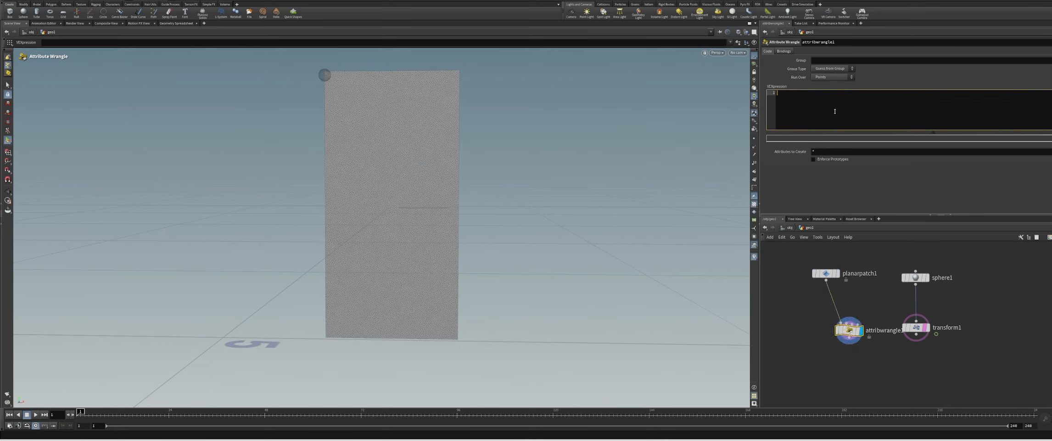
pyautogui.write('f@mask = 0;')
# Duplicate the mask wrangle and connect the copy to the output of transform1
pyautogui.click(845, 328)
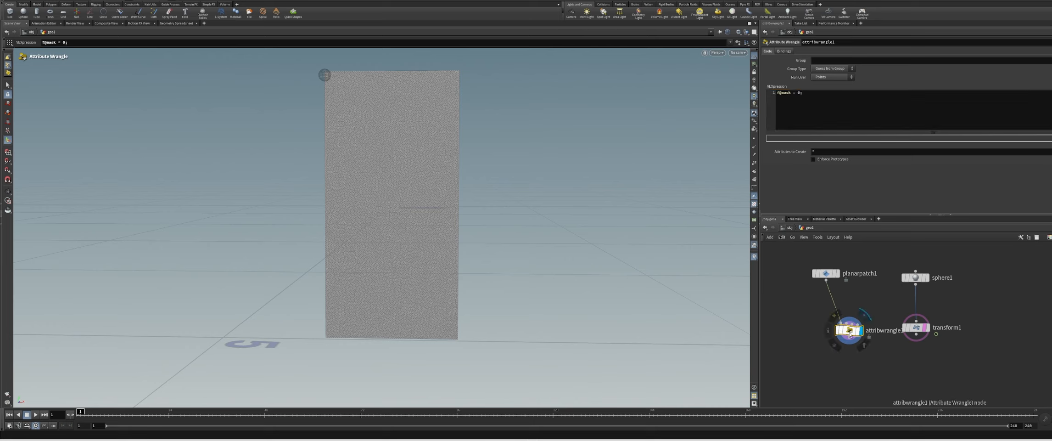
pyautogui.hotkey('ctrl', 'c')
pyautogui.hotkey('ctrl', 'v')
pyautogui.moveTo(917, 341); pyautogui.dragTo(911, 351)
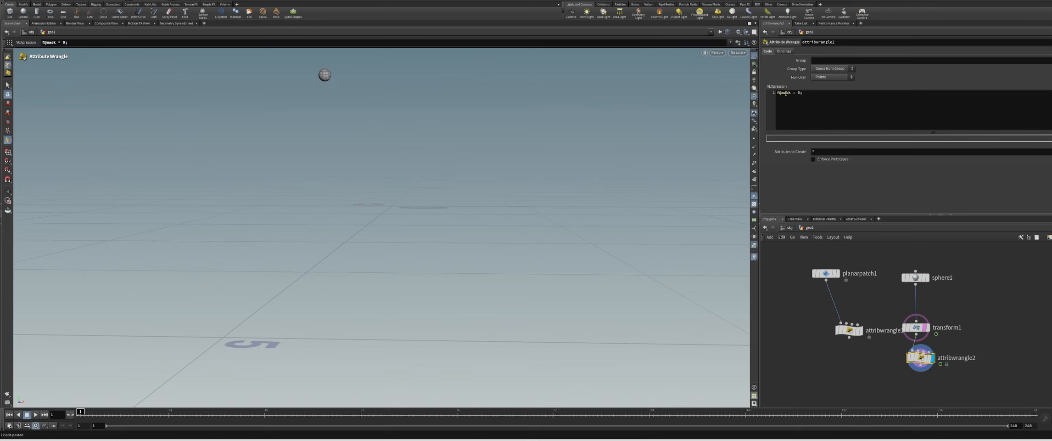
# Set the copied wrangle's expression to f@mask = 1; and turn off the template display of transform1
pyautogui.click(801, 93)
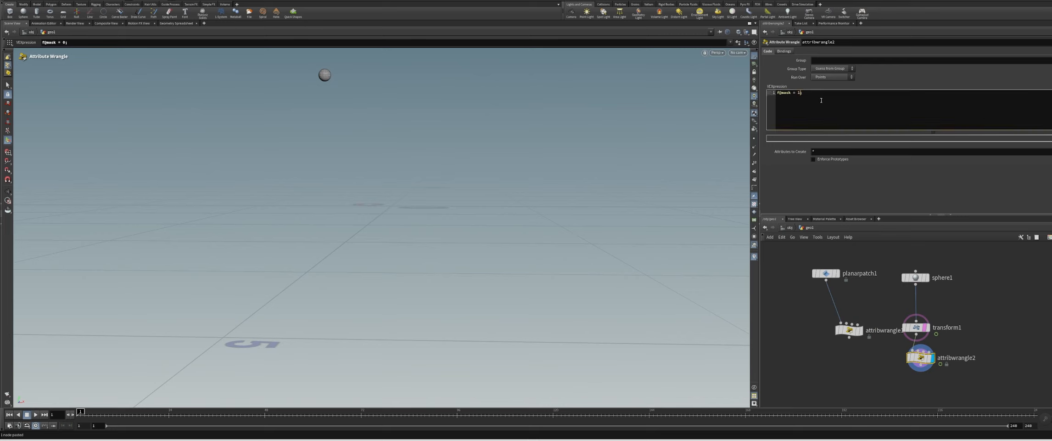
pyautogui.click(886, 298)
pyautogui.click(931, 342)
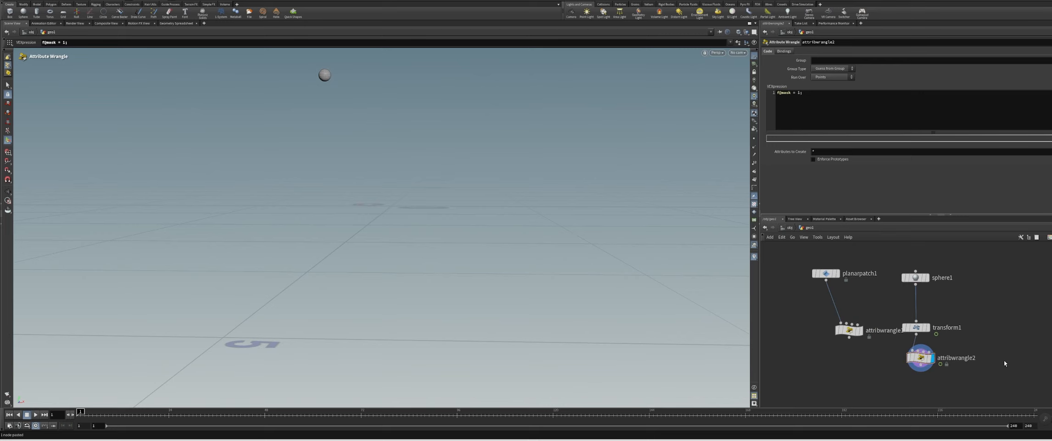
# Add a Solver node with the patch wrangle in its first input and the sphere wrangle in its second
pyautogui.moveTo(1004, 360); pyautogui.dragTo(1027, 319, button='middle')
pyautogui.moveTo(874, 293); pyautogui.dragTo(864, 315)
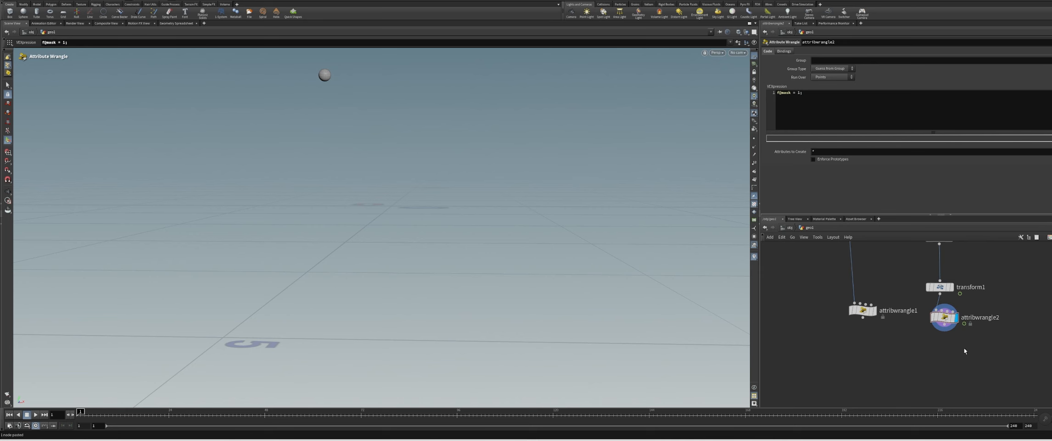
pyautogui.press('Tab')
pyautogui.write('solver')
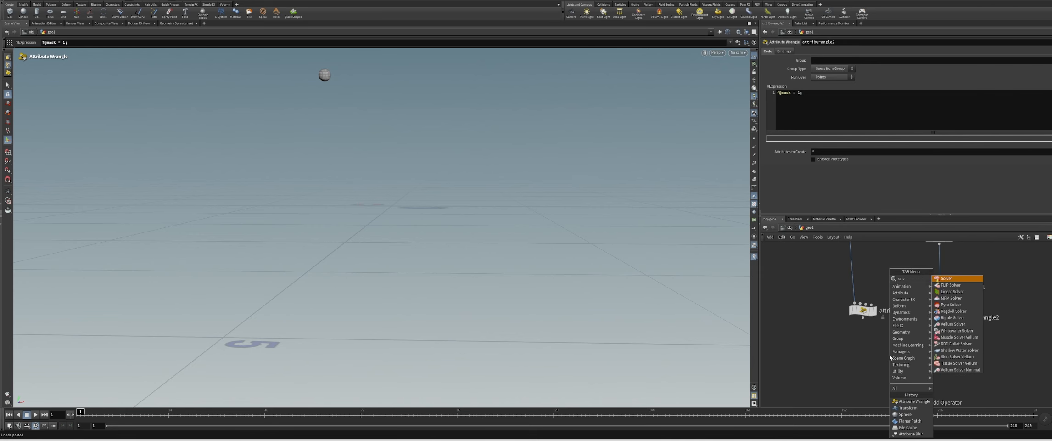
pyautogui.press('Return')
pyautogui.click(890, 355)
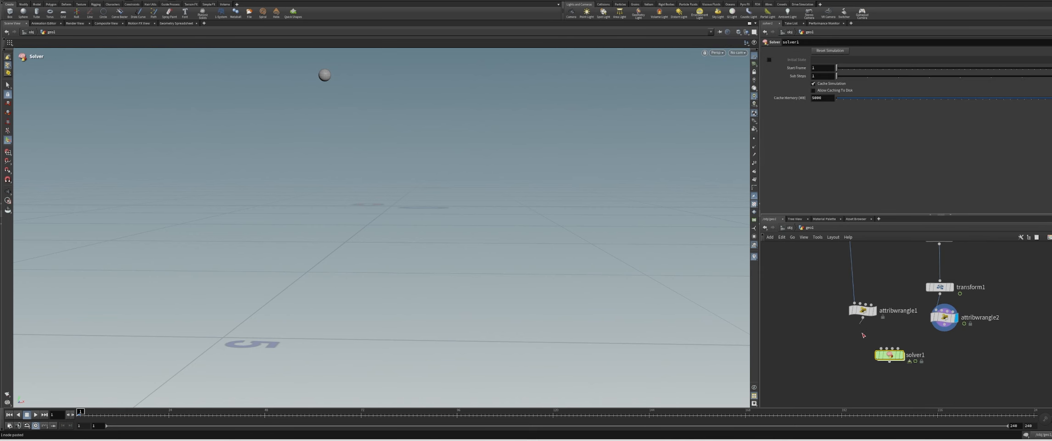
pyautogui.moveTo(862, 333); pyautogui.dragTo(881, 348)
pyautogui.moveTo(944, 325); pyautogui.dragTo(886, 348)
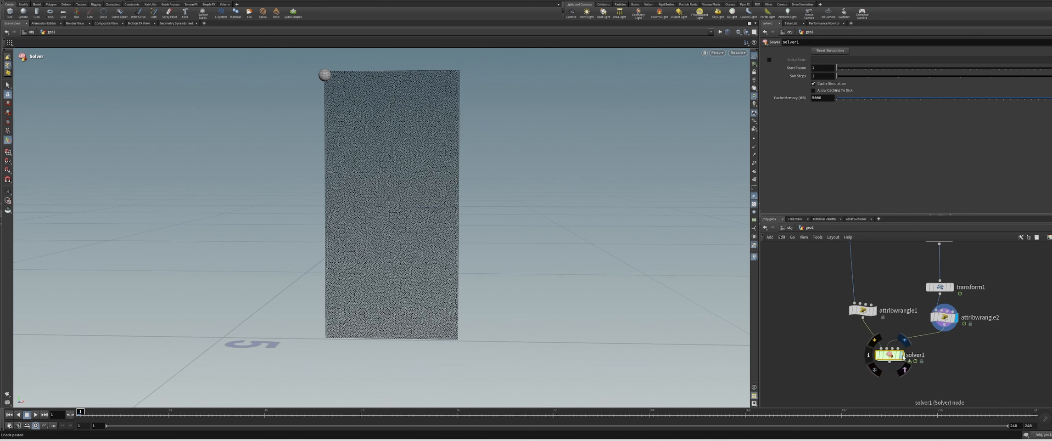
# Inside the solver, insert an Attribute Transfer between Prev_Frame and OUT, with Input_2 as its second input
pyautogui.doubleClick(895, 355)
pyautogui.press('Tab')
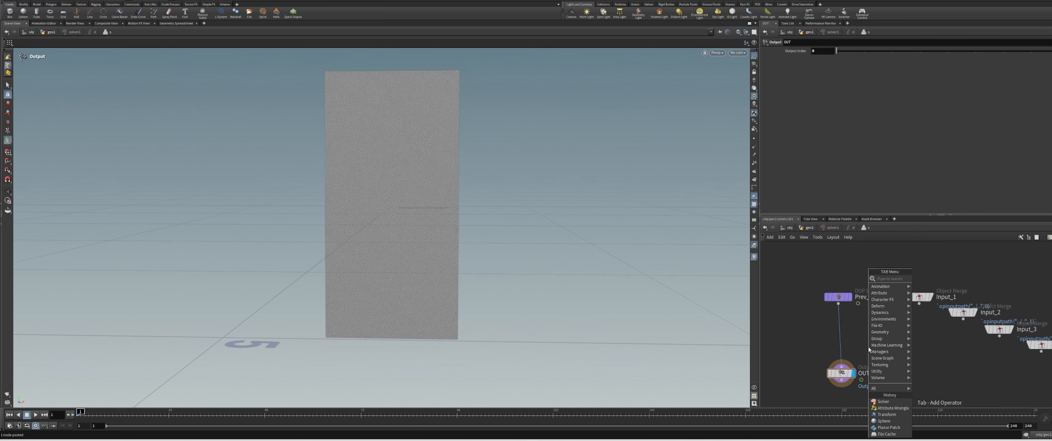
pyautogui.write('attrib transf')
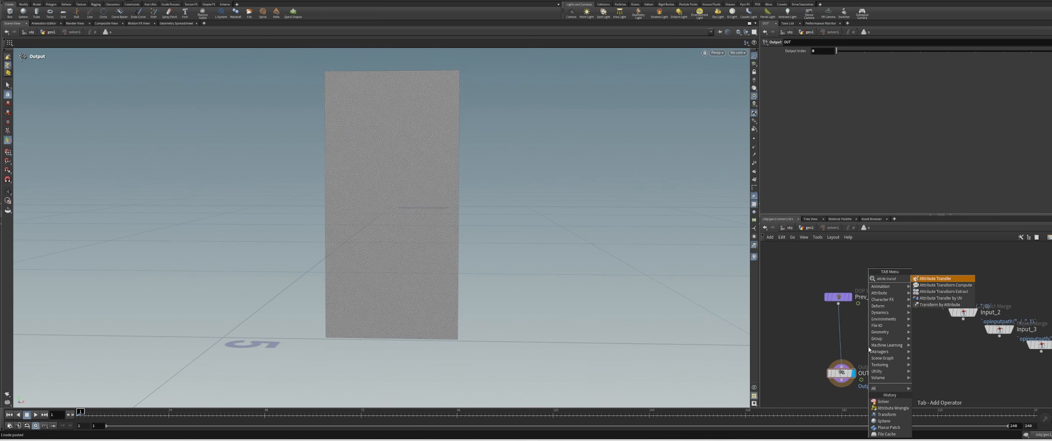
pyautogui.press('Return')
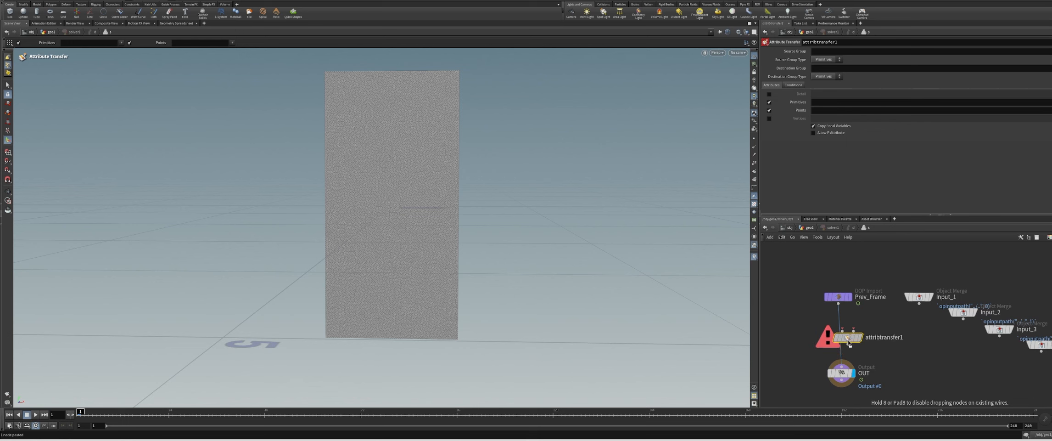
pyautogui.click(846, 340)
pyautogui.click(963, 317)
pyautogui.click(847, 337)
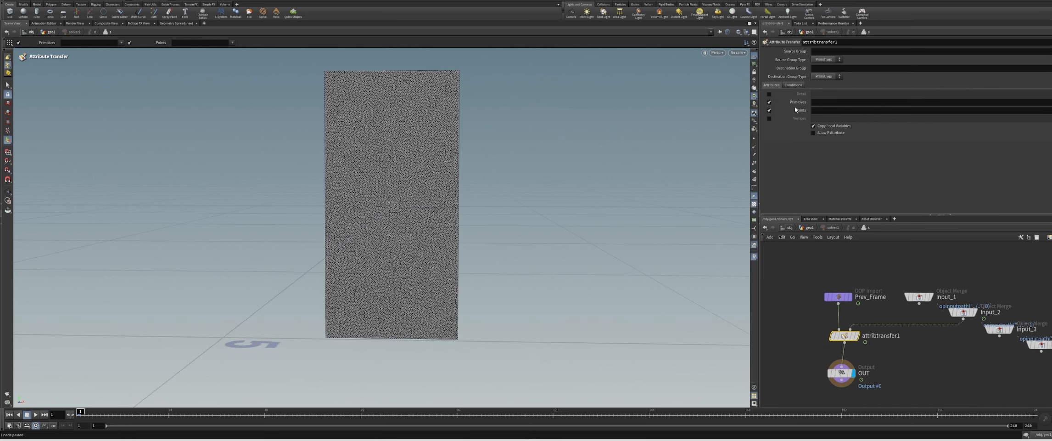
# Set the Attribute Transfer to transfer the point attribute mask, with Points as both source and destination group types
pyautogui.click(815, 109)
pyautogui.click(825, 60)
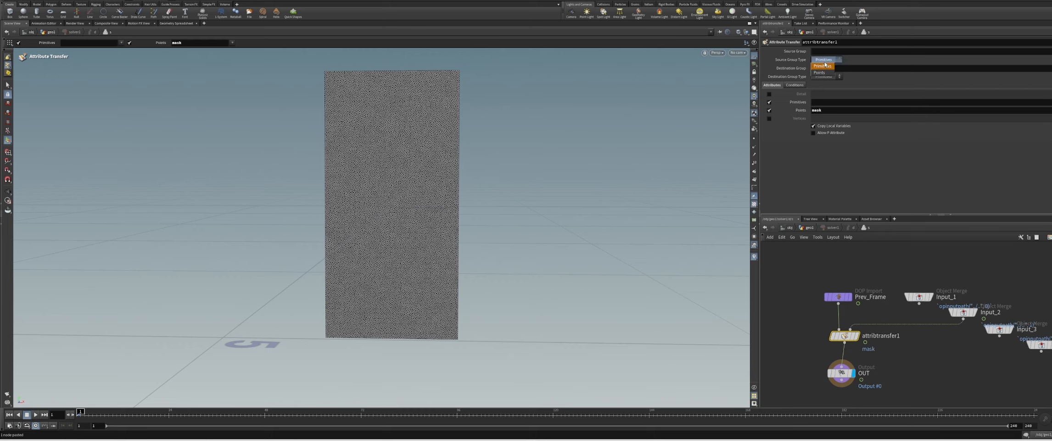
pyautogui.click(819, 72)
pyautogui.click(825, 76)
pyautogui.click(819, 89)
# Insert a Visualize node between the Attribute Transfer and OUT
pyautogui.moveTo(907, 350); pyautogui.dragTo(931, 293, button='middle')
pyautogui.press('Tab')
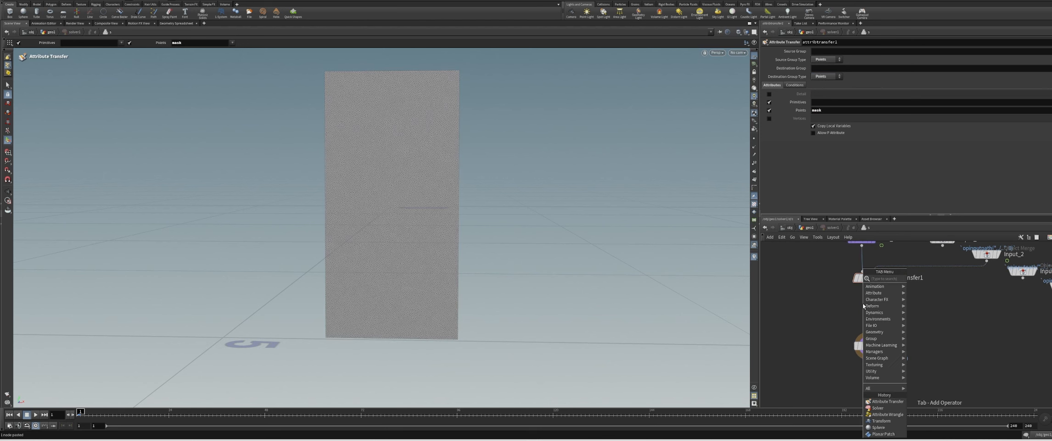
pyautogui.write('visua')
pyautogui.press('Return')
pyautogui.click(863, 306)
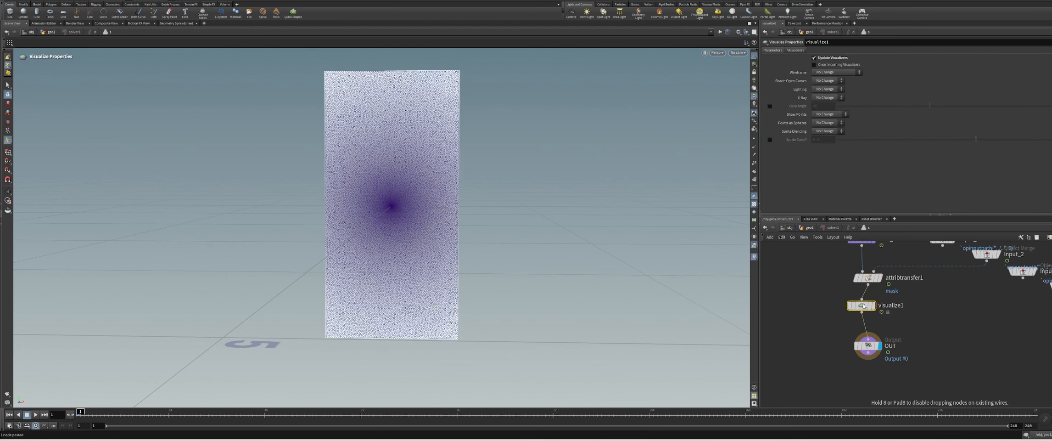
# Set the viewport shading to Smooth Shaded
pyautogui.click(717, 52)
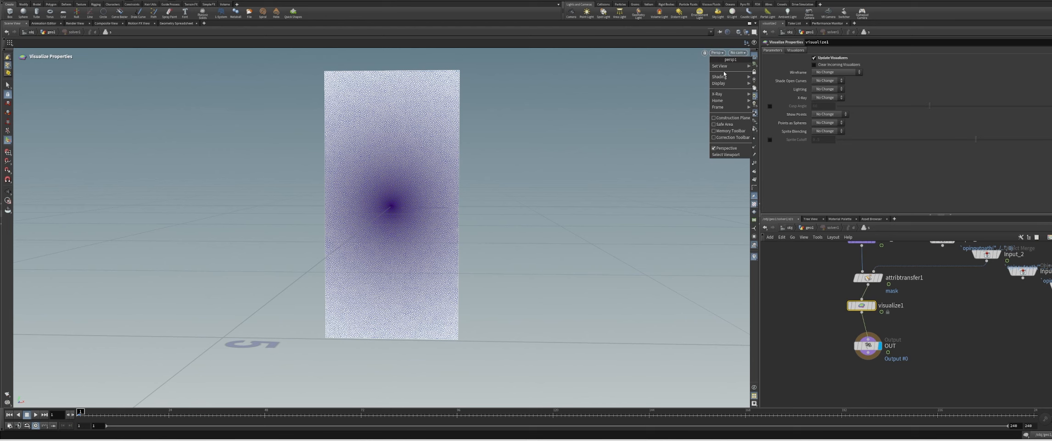
pyautogui.moveTo(727, 69)
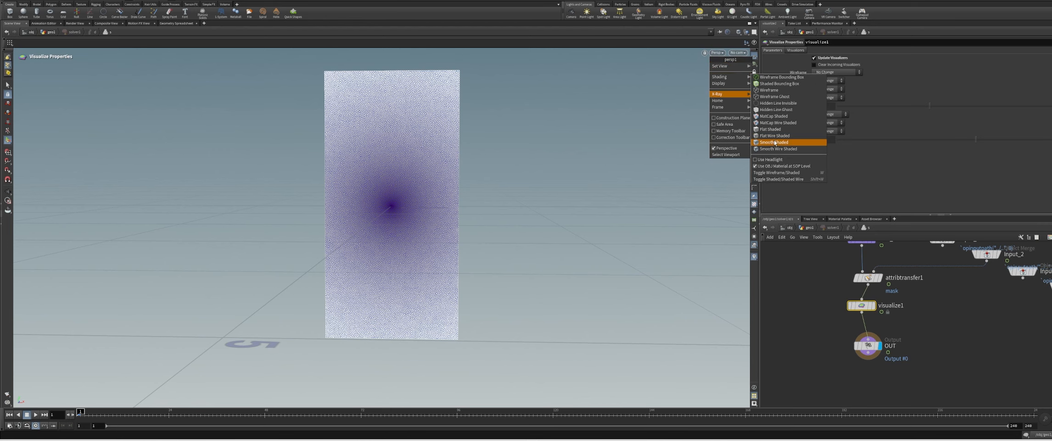
pyautogui.click(775, 143)
pyautogui.keyDown('alt'); pyautogui.moveTo(730, 252); pyautogui.dragTo(700, 253); pyautogui.keyUp('alt')
pyautogui.click(782, 311)
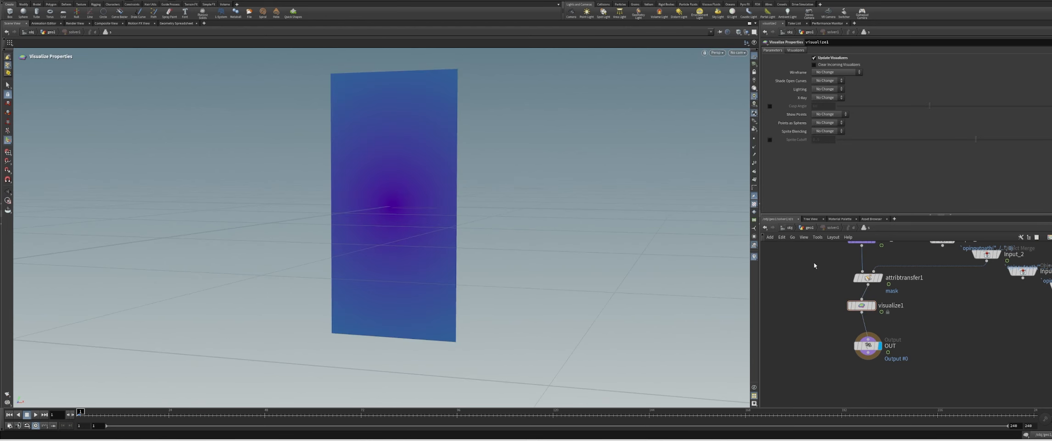
# Set the colour visualizer's attribute to mask and its ramp range maximum to 1
pyautogui.scroll(3, 437, 117)
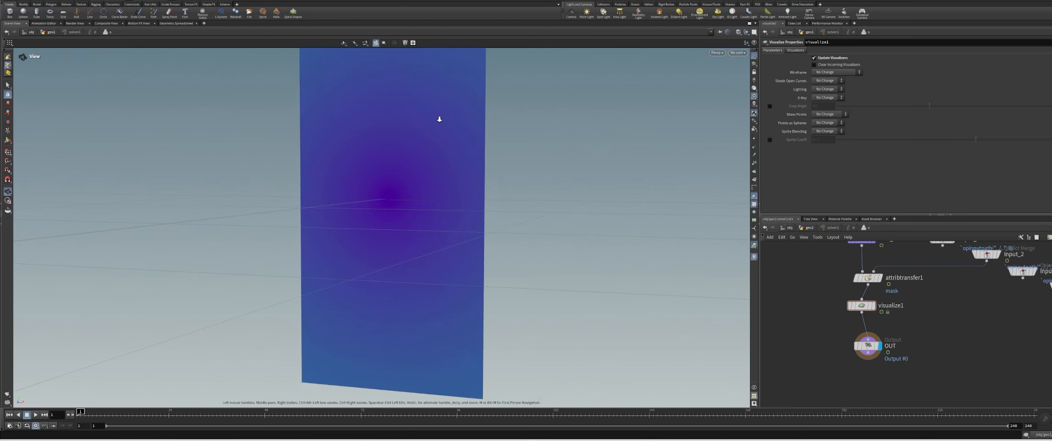
pyautogui.click(796, 50)
pyautogui.doubleClick(822, 136)
pyautogui.write('mask')
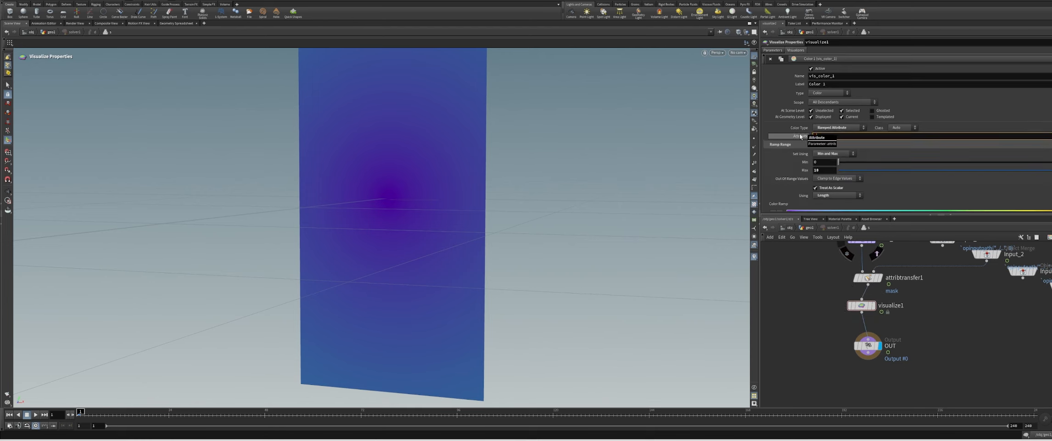
pyautogui.press('Return')
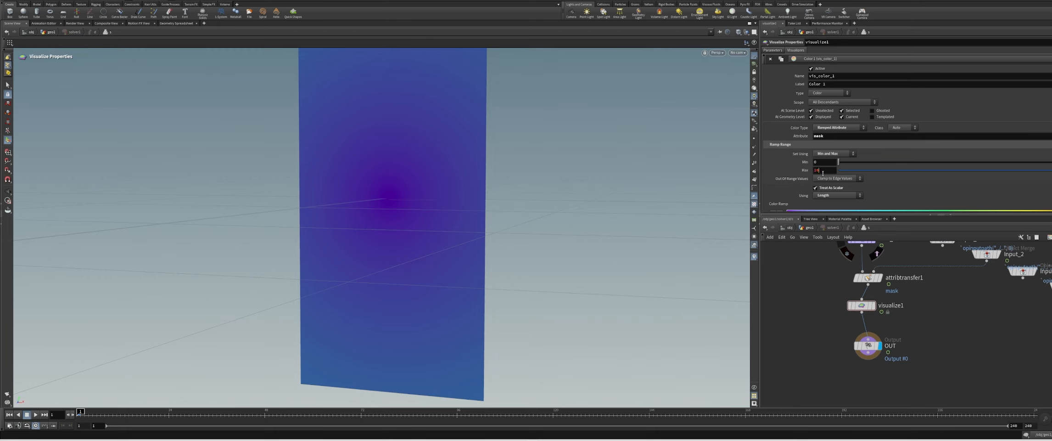
pyautogui.press('Return')
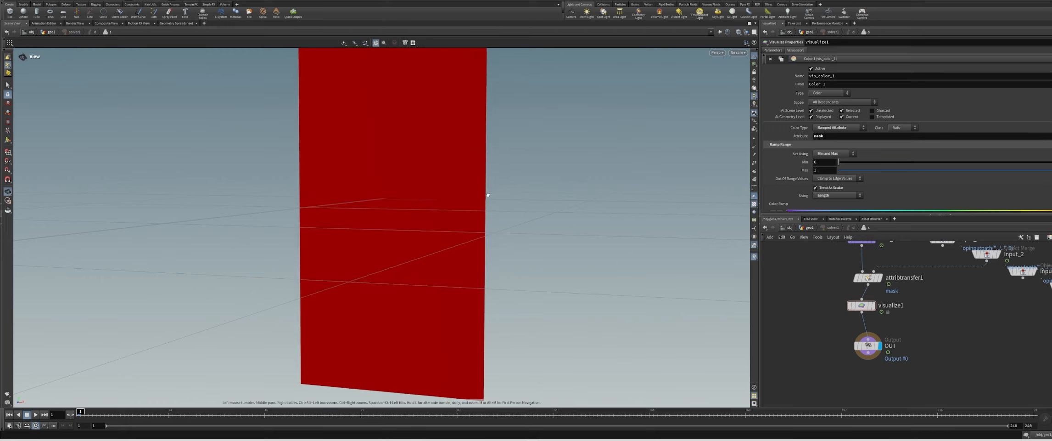
# Scrub the timeline forward and examine the mask colours on the patch
pyautogui.scroll(-1, 383, 160)
pyautogui.keyDown('alt'); pyautogui.moveTo(382, 160); pyautogui.dragTo(388, 207, button='middle'); pyautogui.keyUp('alt')
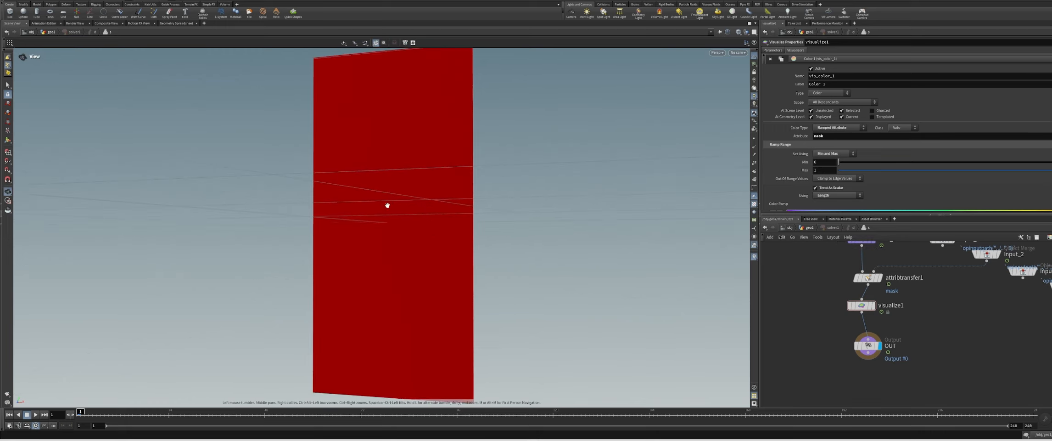
pyautogui.moveTo(80, 411); pyautogui.dragTo(325, 411)
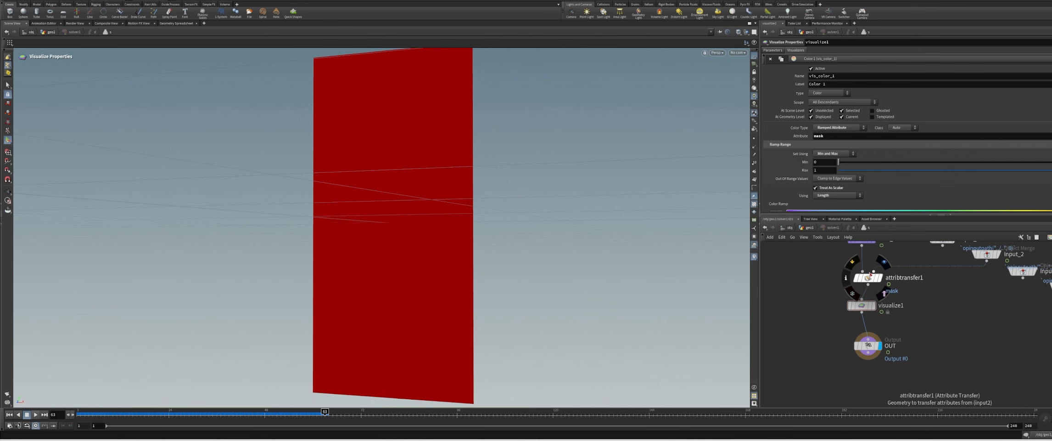
# Set the Attribute Transfer's distance threshold to 0.01 and play the animation from the first frame to check the mask trail
pyautogui.click(868, 277)
pyautogui.click(795, 85)
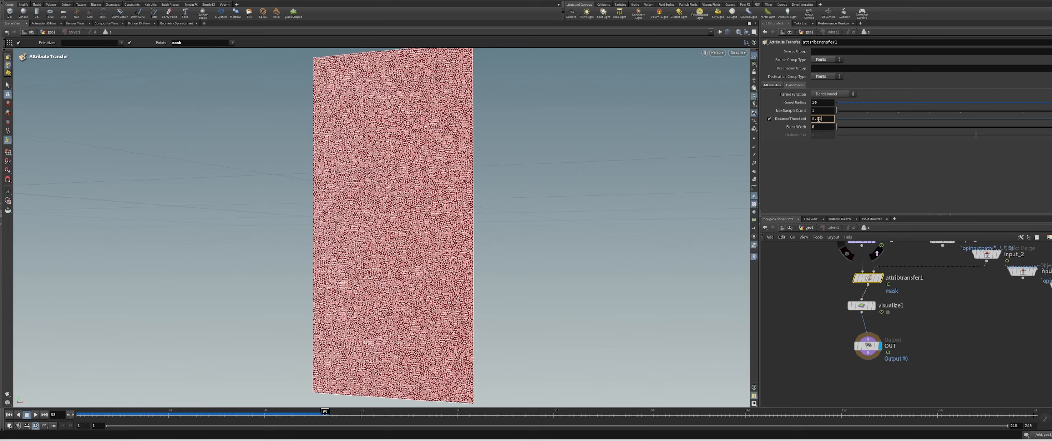
pyautogui.press('Return')
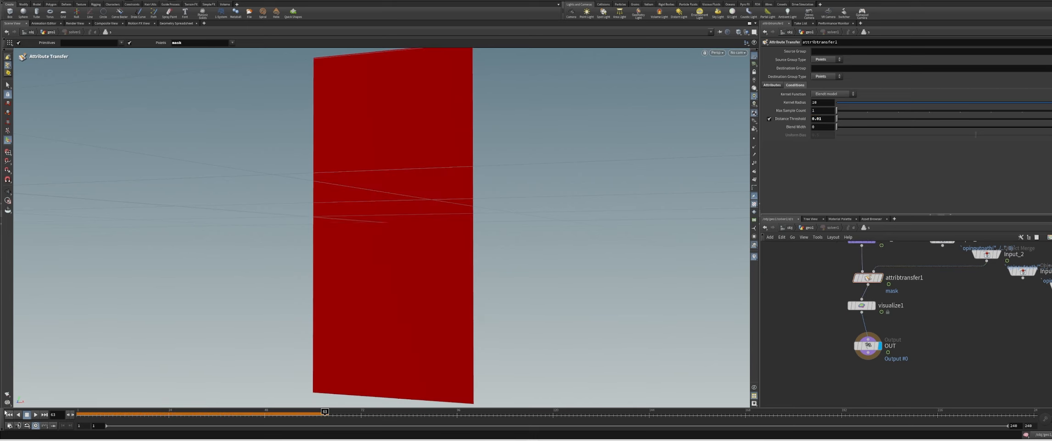
pyautogui.click(9, 414)
pyautogui.click(35, 414)
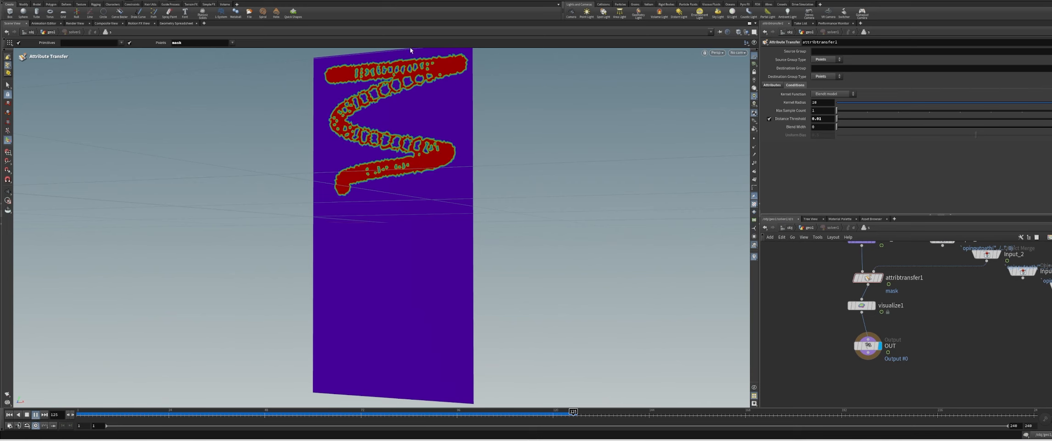
pyautogui.click(35, 415)
pyautogui.keyDown('alt'); pyautogui.moveTo(370, 158); pyautogui.dragTo(496, 136); pyautogui.keyUp('alt')
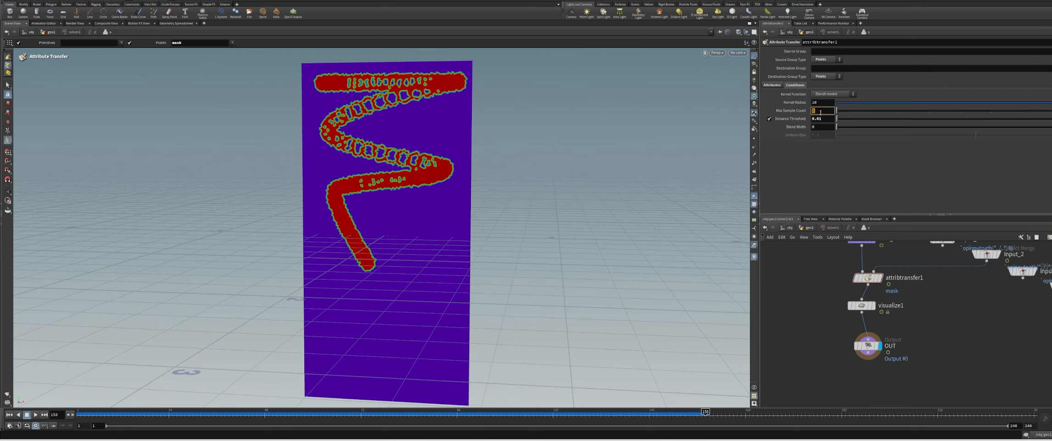
# Set the Attribute Transfer's max sample count to 50 and blend width to 0.02, and replay from the first frame
pyautogui.press('Return')
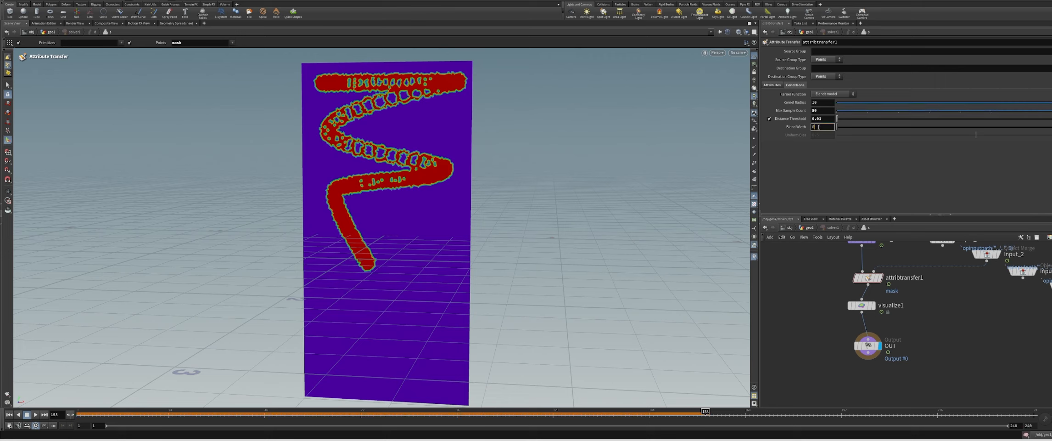
pyautogui.press('Return')
pyautogui.click(9, 415)
pyautogui.click(35, 414)
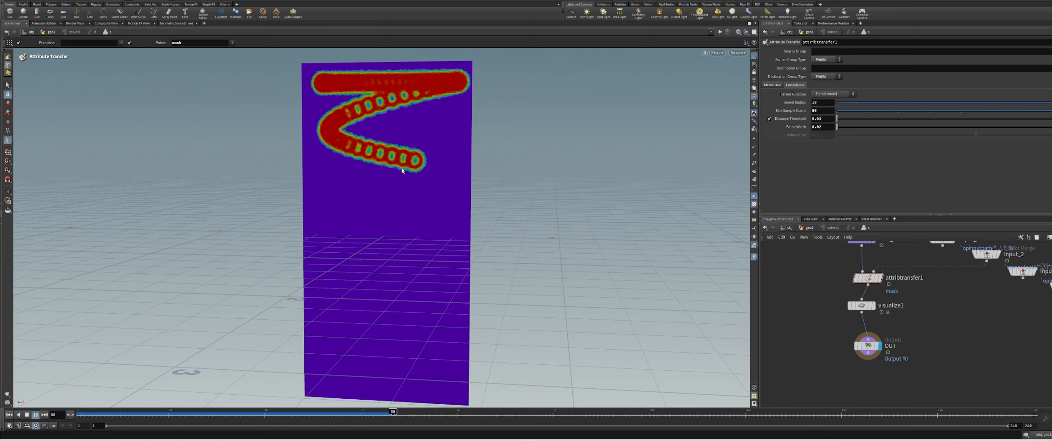
pyautogui.keyDown('alt'); pyautogui.moveTo(398, 219); pyautogui.dragTo(449, 211); pyautogui.keyUp('alt')
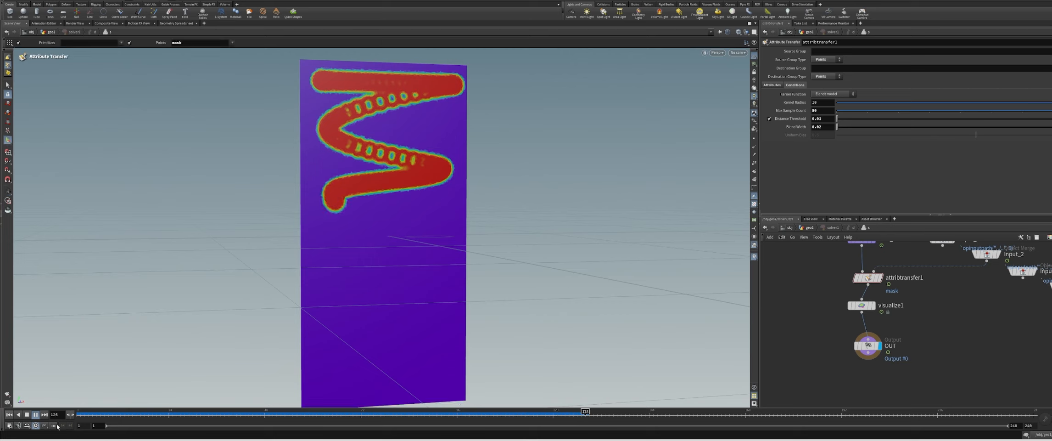
pyautogui.click(36, 415)
# Set the Attribute Transfer's distance threshold to 0.013 and replay the mask trail
pyautogui.click(825, 121)
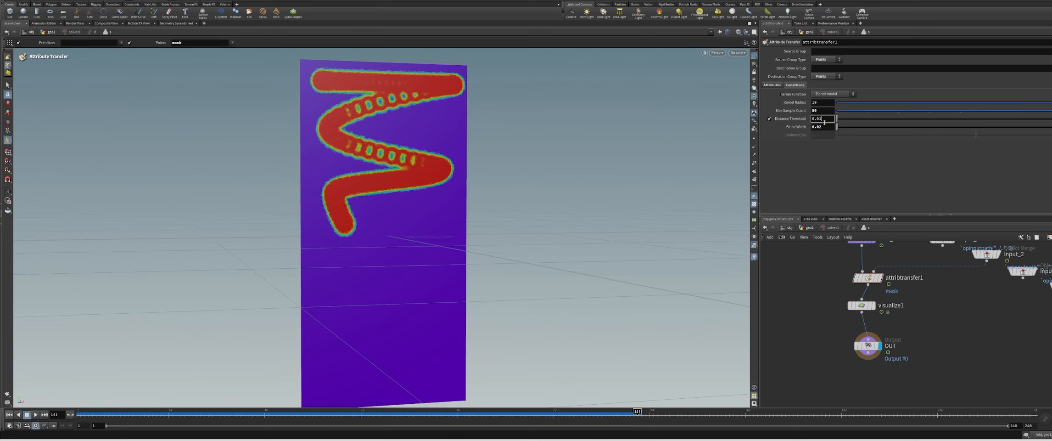
pyautogui.write('3')
pyautogui.press('Return')
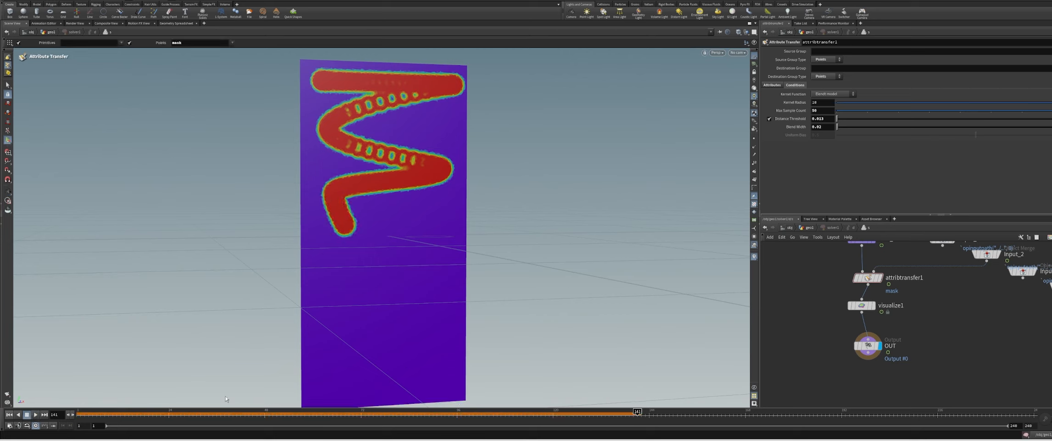
pyautogui.click(27, 415)
pyautogui.click(35, 414)
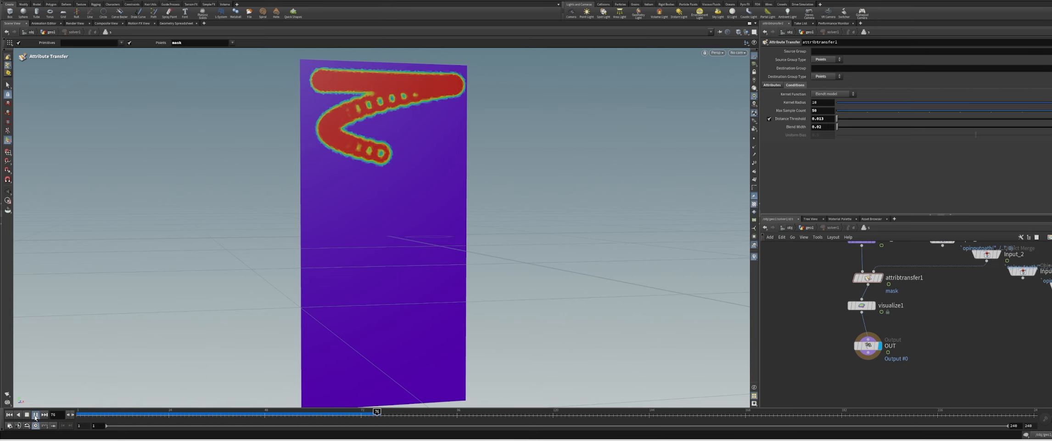
pyautogui.click(35, 415)
# Insert an Attribute Blur between the Attribute Transfer and Visualize nodes, blurring mask with 2 iterations
pyautogui.press('Tab')
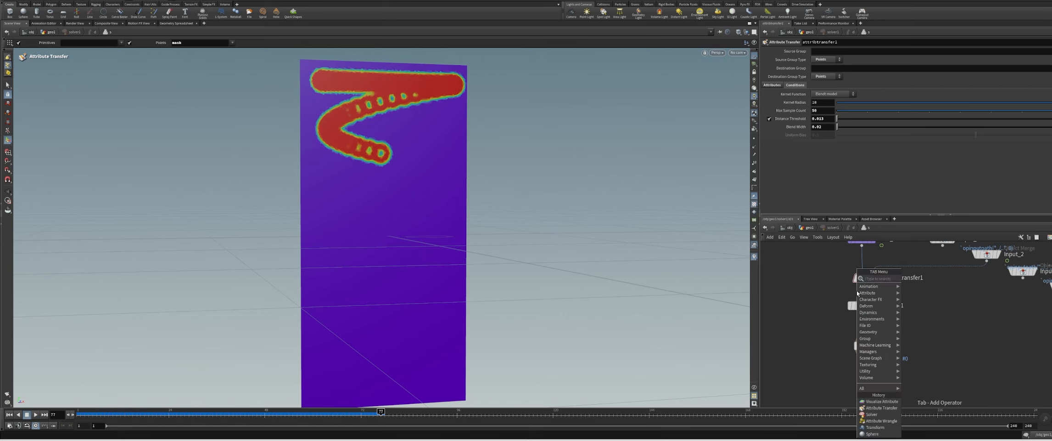
pyautogui.write('attribblur')
pyautogui.press('Return')
pyautogui.click(857, 292)
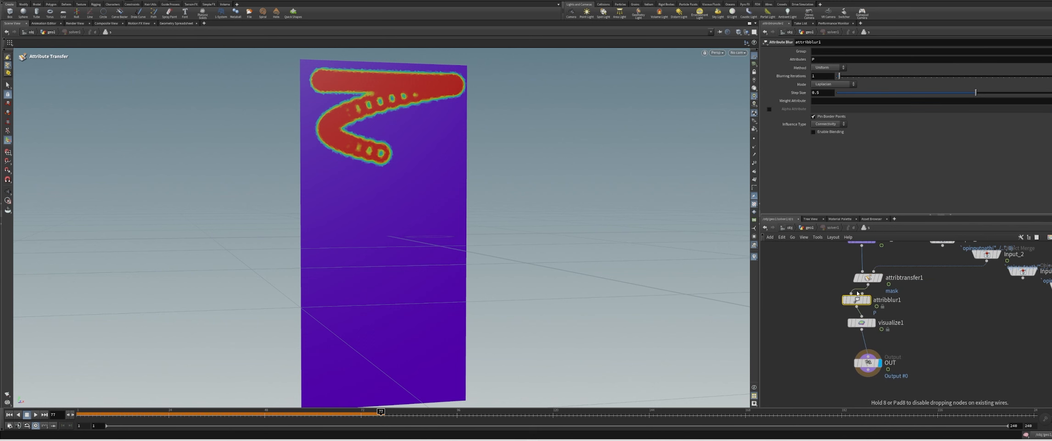
pyautogui.moveTo(822, 59); pyautogui.dragTo(795, 62)
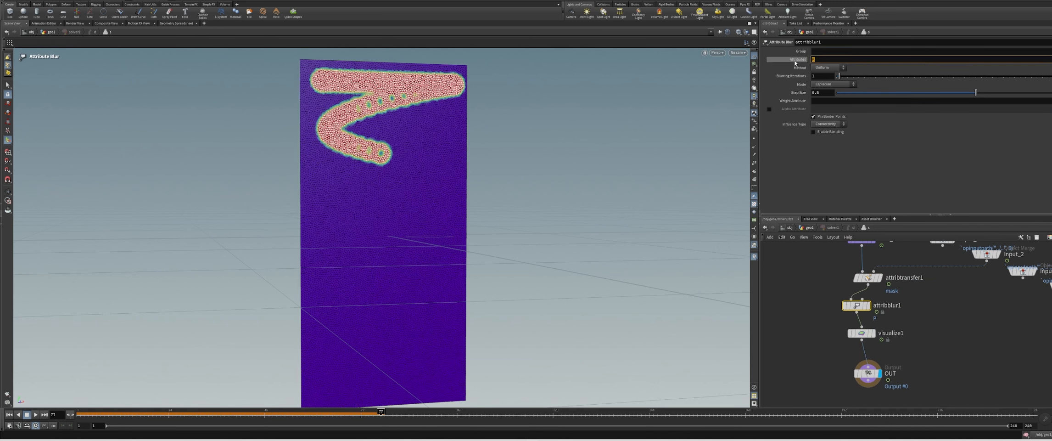
pyautogui.write('mask')
pyautogui.press('Return')
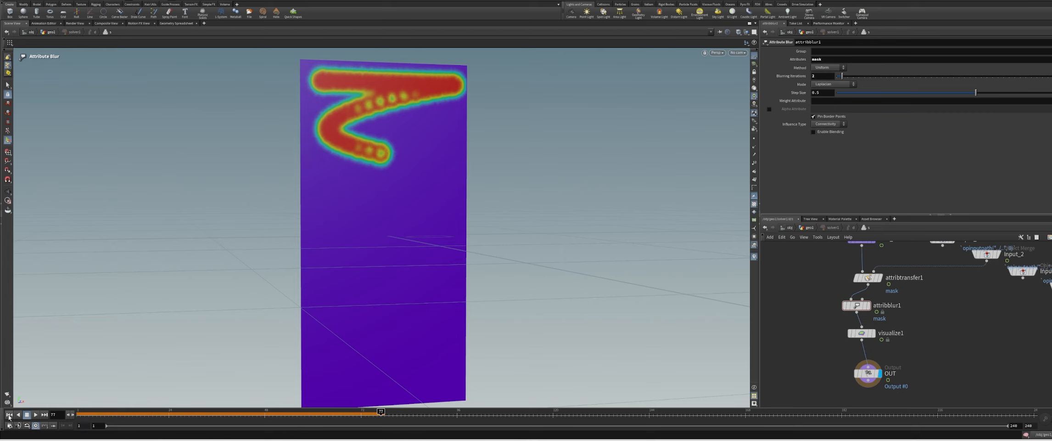
# Play the blurred mask from the first frame and save the scene
pyautogui.click(9, 415)
pyautogui.click(35, 414)
pyautogui.hotkey('ctrl', 's')
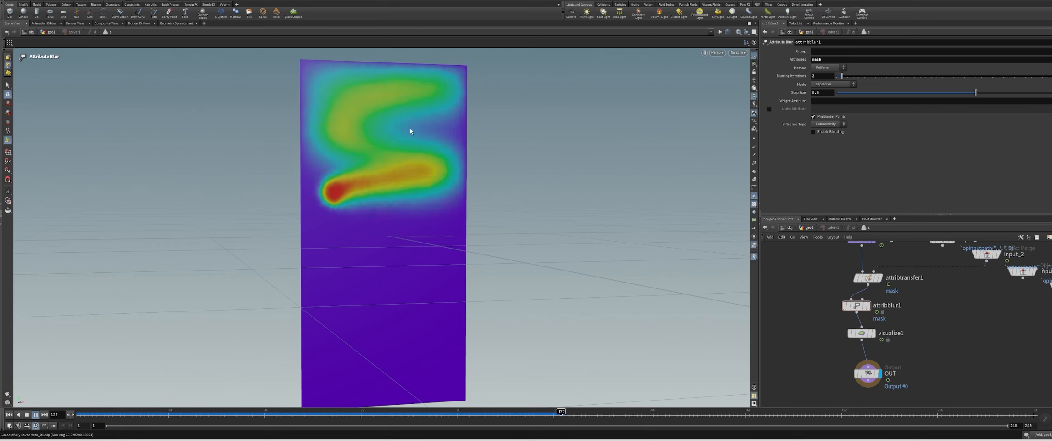
pyautogui.keyDown('alt'); pyautogui.moveTo(512, 231); pyautogui.dragTo(440, 235); pyautogui.keyUp('alt')
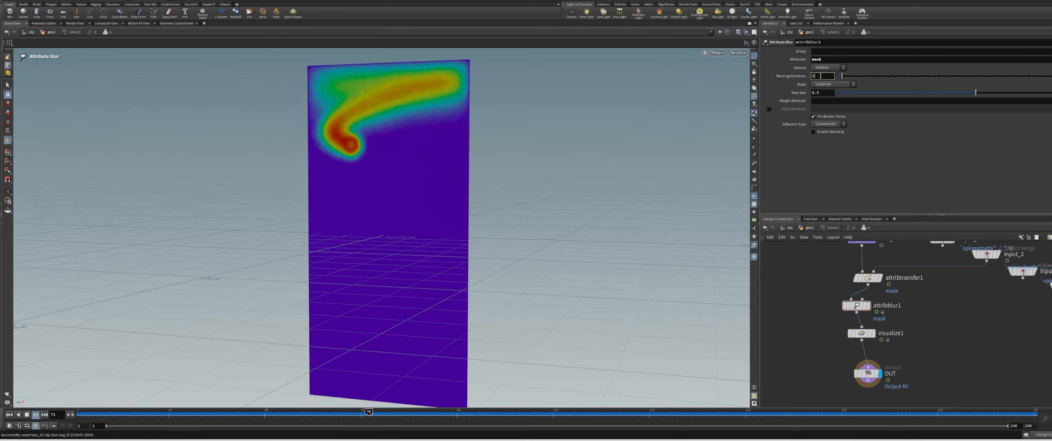
# Set the Attribute Blur's blurring iterations to 1 and replay the mask spread
pyautogui.click(26, 414)
pyautogui.click(36, 415)
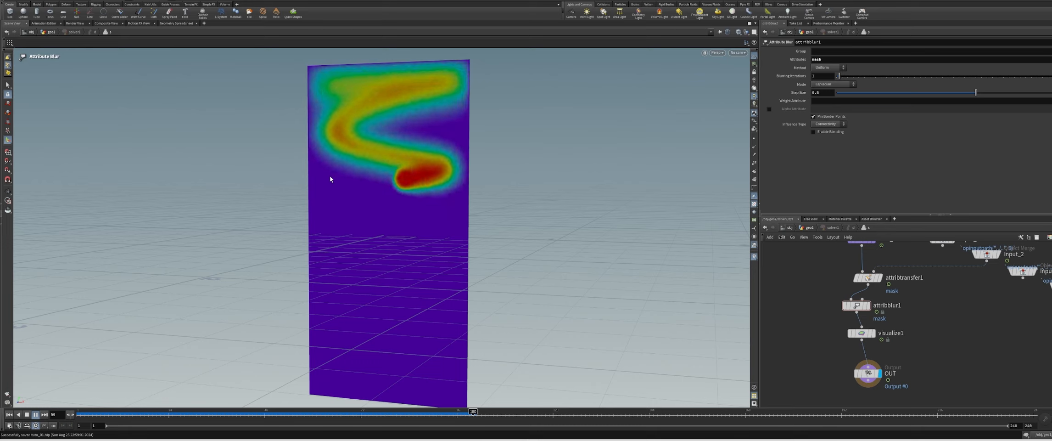
pyautogui.click(35, 415)
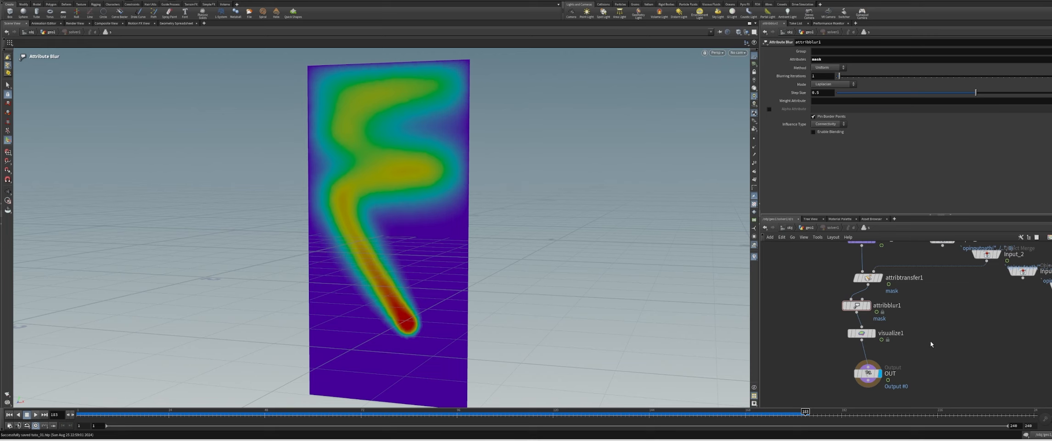
# Return to the geometry network at the first frame and attach a Vellum Configure Cloth node to the solver's output
pyautogui.press('u')
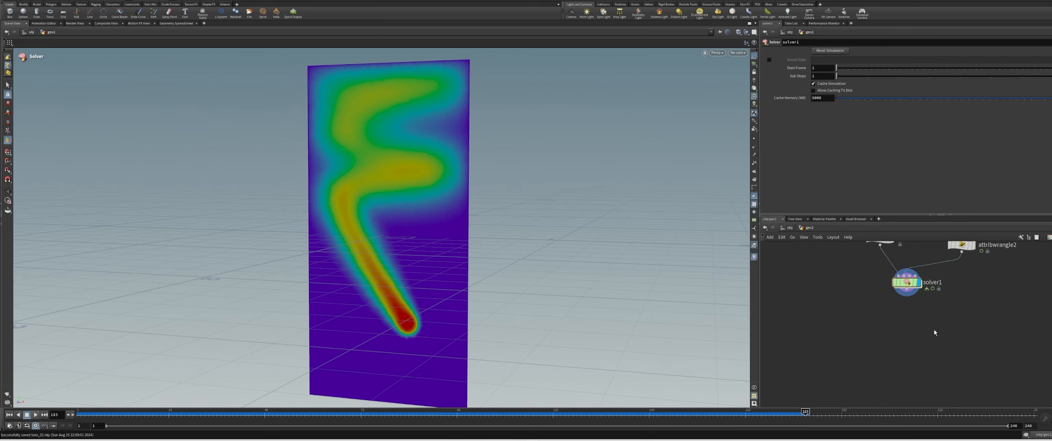
pyautogui.keyDown('alt'); pyautogui.moveTo(465, 263); pyautogui.dragTo(458, 212); pyautogui.keyUp('alt')
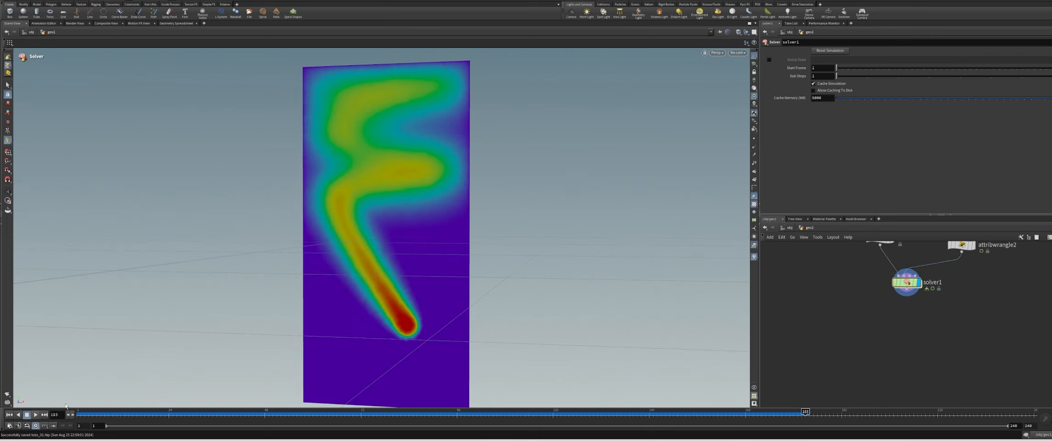
pyautogui.click(8, 415)
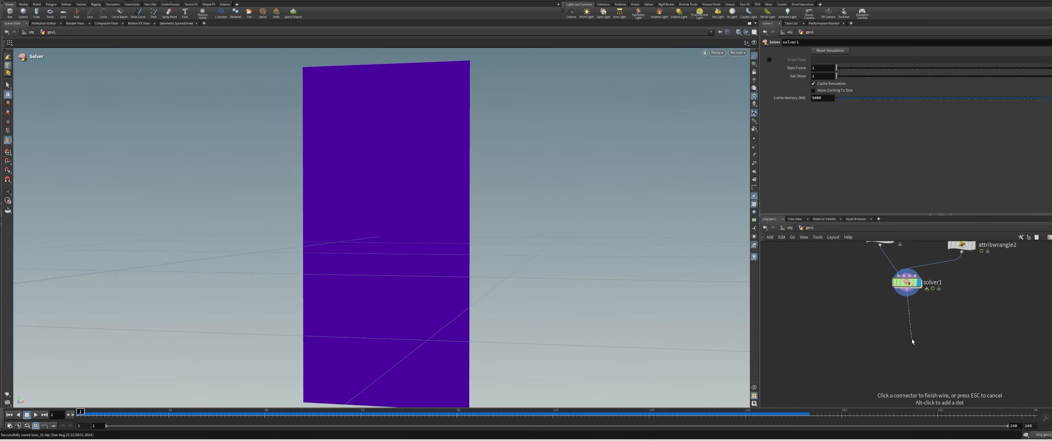
pyautogui.press('Tab')
pyautogui.write('vellum conf')
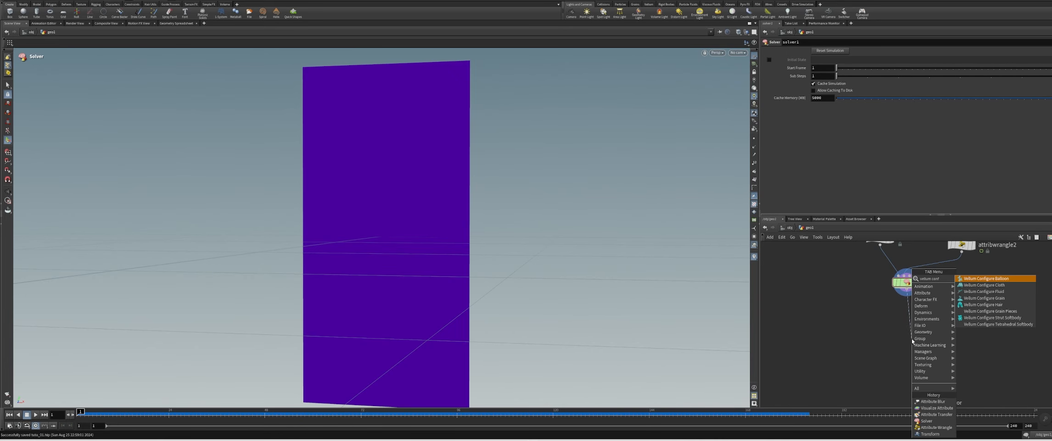
pyautogui.press('Down')
pyautogui.press('Return')
pyautogui.click(912, 338)
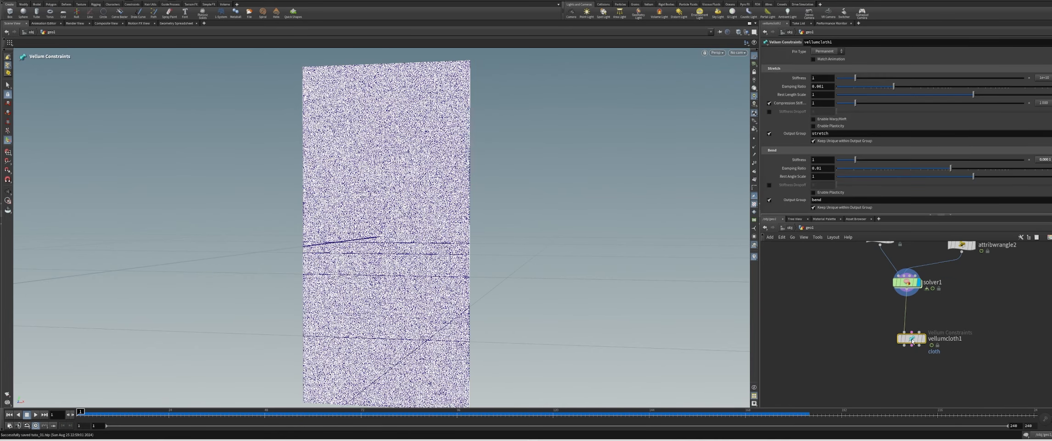
# Add a Vellum Solver below the cloth node, wire all three cloth outputs into it, and display it
pyautogui.press('Tab')
pyautogui.write('vellum solv')
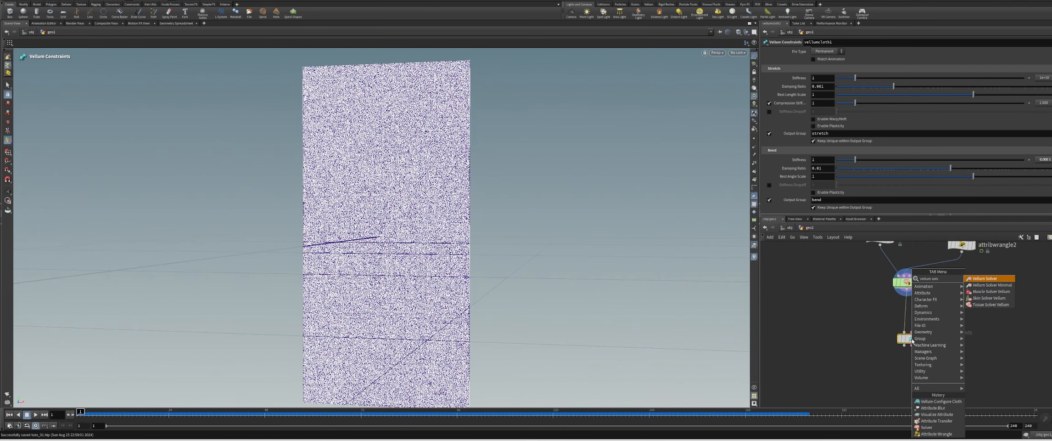
pyautogui.press('Return')
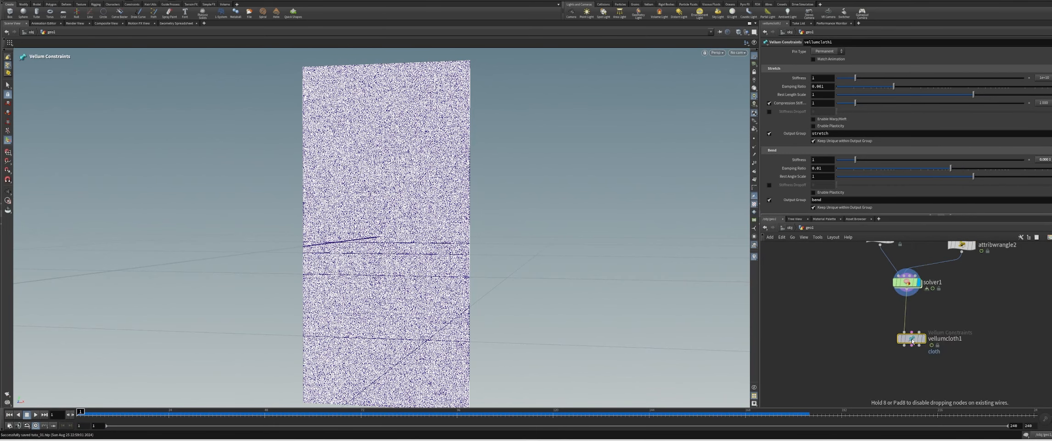
pyautogui.click(912, 365)
pyautogui.click(905, 359)
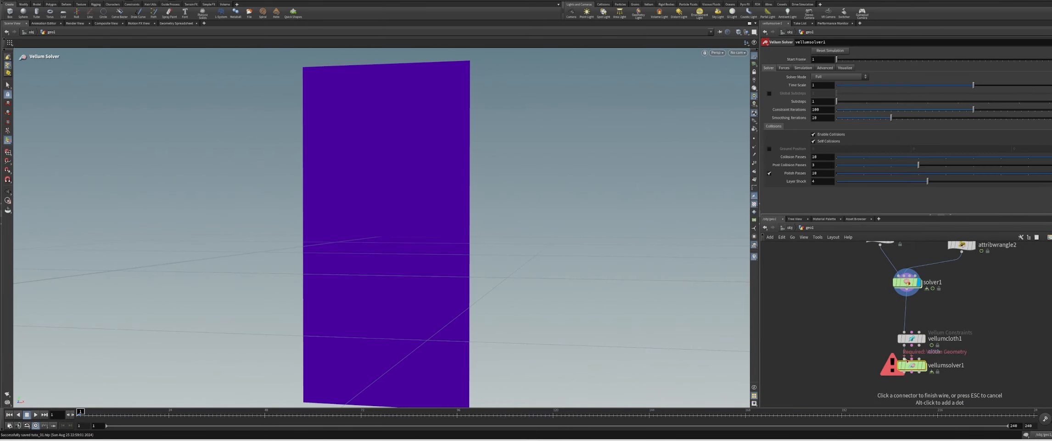
pyautogui.click(912, 359)
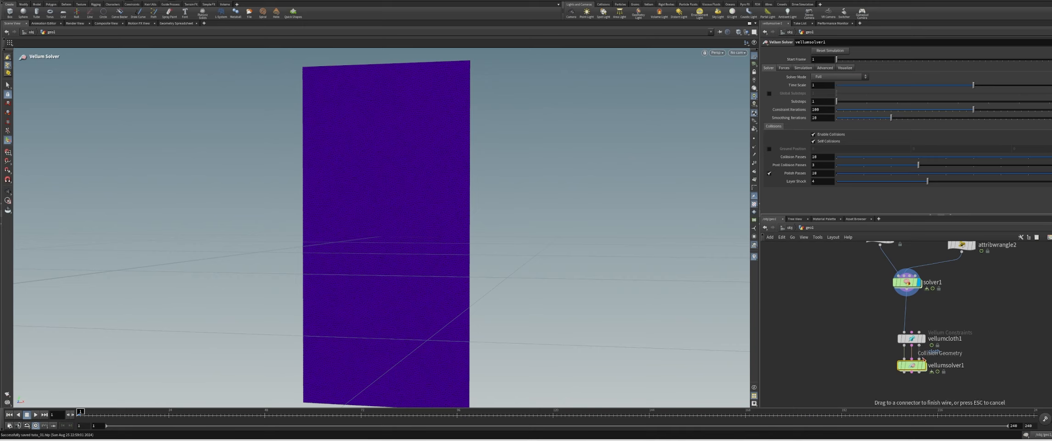
pyautogui.click(921, 360)
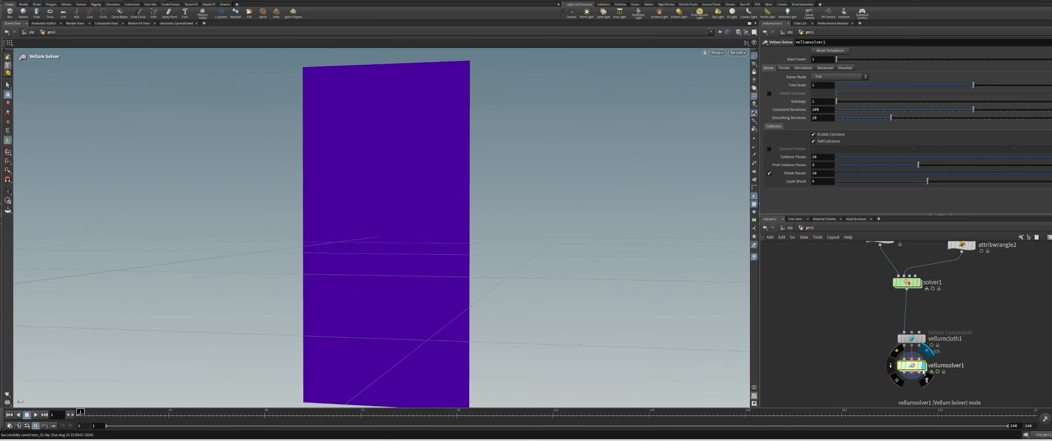
# Inside the Vellum Solver, add a Vellum Constraint Properties node and wire it into the FORCE output
pyautogui.doubleClick(912, 365)
pyautogui.press('Tab')
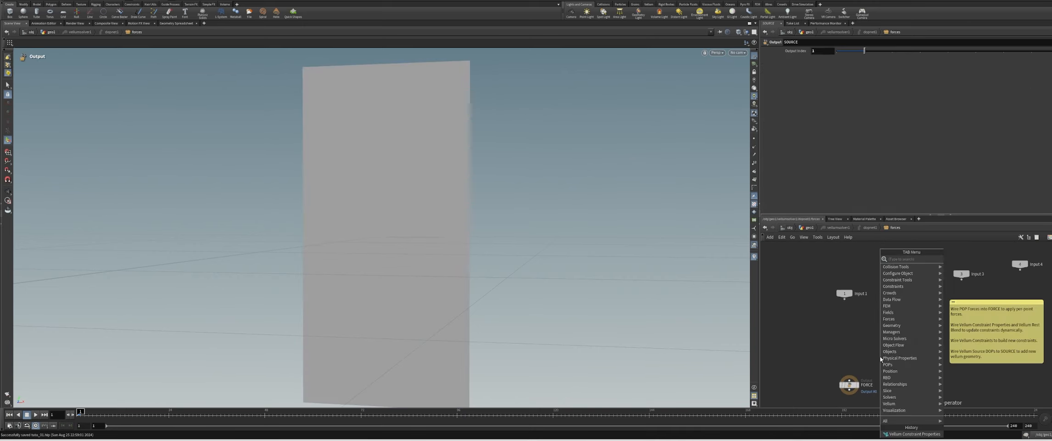
pyautogui.write('vellum cons')
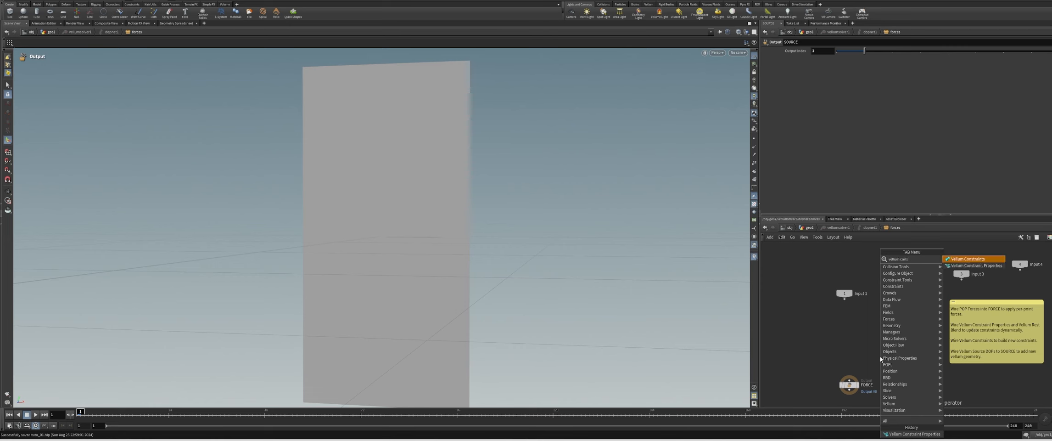
pyautogui.press('Down')
pyautogui.press('Return')
pyautogui.click(881, 357)
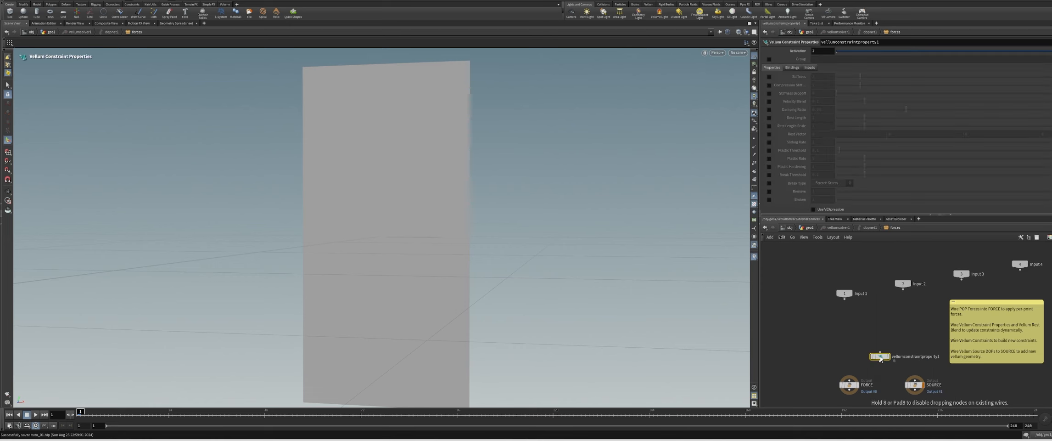
pyautogui.moveTo(881, 356); pyautogui.dragTo(849, 379)
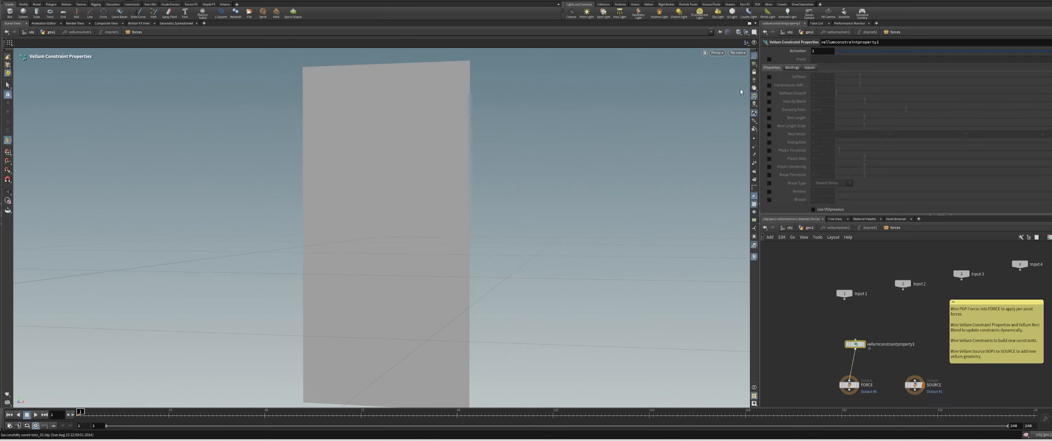
# Limit the constraint properties to the stretch group and check the matching output group on the Vellum cloth node
pyautogui.click(769, 59)
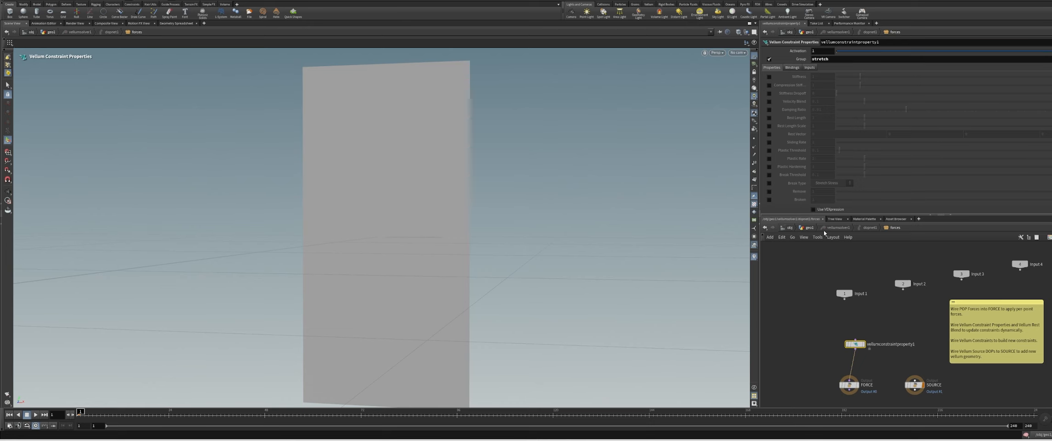
pyautogui.click(805, 227)
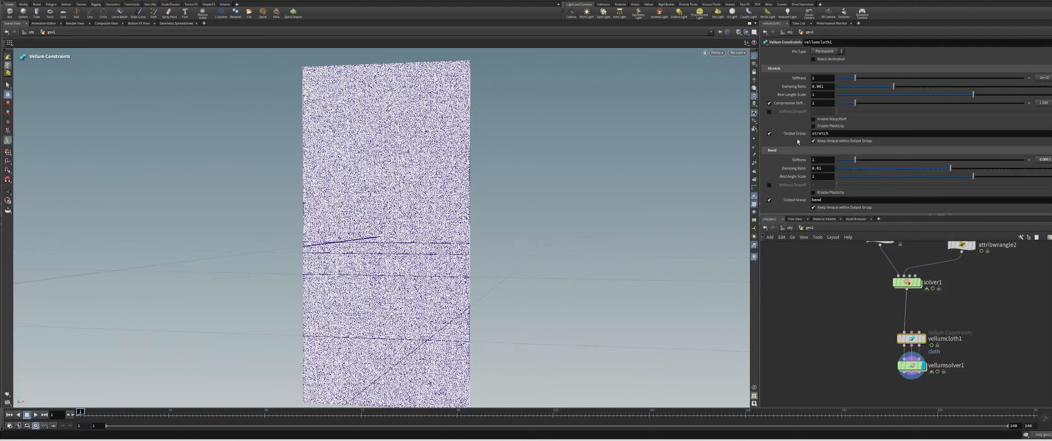
pyautogui.scroll(1, 832, 137)
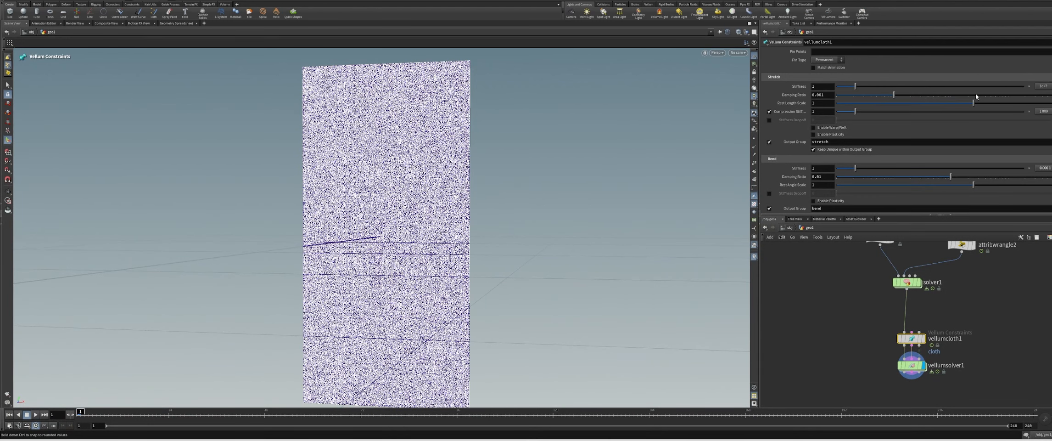
# Lower the bend stiffness multiplier on the Vellum cloth node to 0.00001
pyautogui.scroll(-5, 1042, 99)
pyautogui.click(1043, 125)
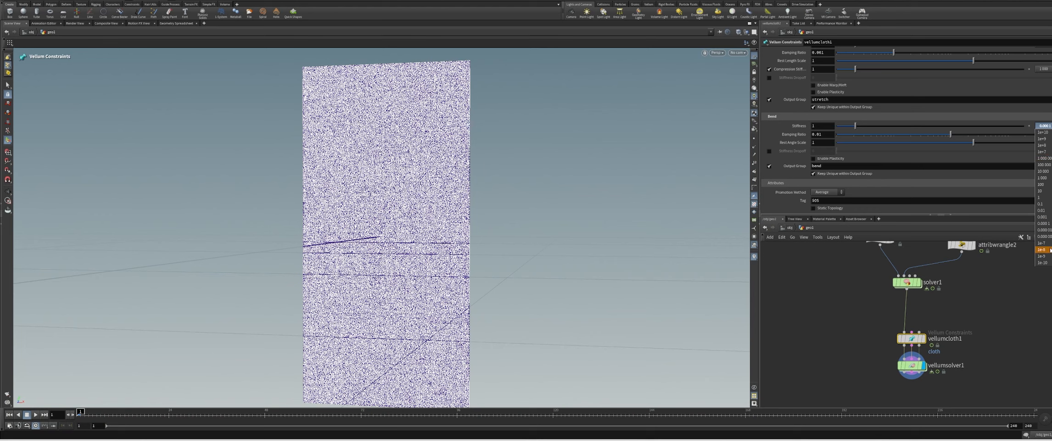
pyautogui.click(1044, 229)
pyautogui.scroll(4, 1022, 142)
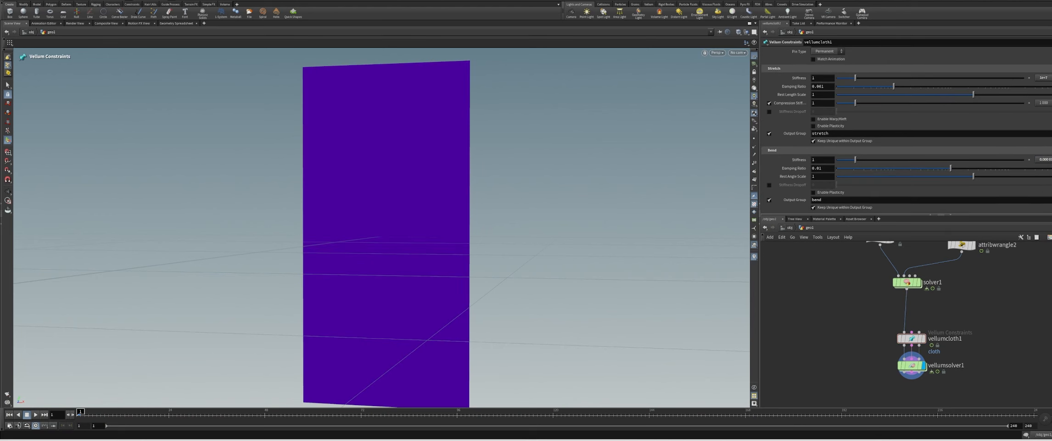
# Set the Vellum Solver's substeps to 2
pyautogui.moveTo(1009, 307); pyautogui.dragTo(1002, 276, button='middle')
pyautogui.click(905, 333)
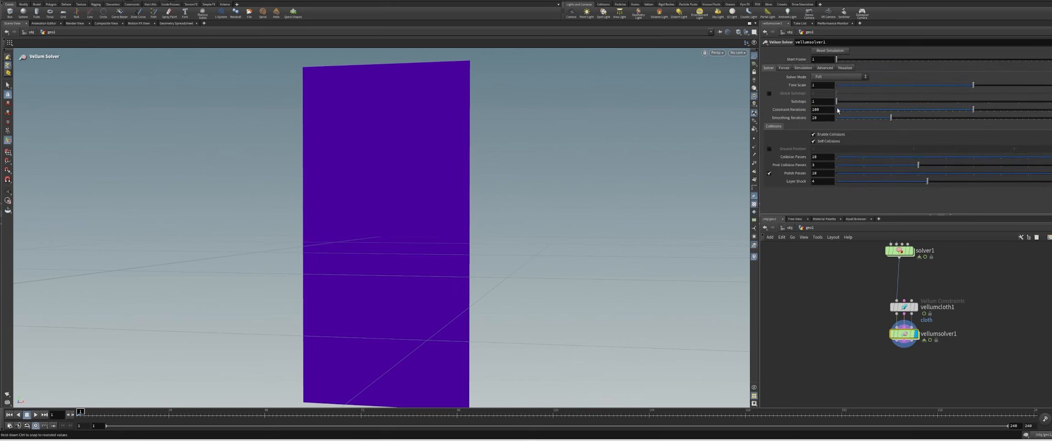
pyautogui.doubleClick(822, 102)
pyautogui.write('2')
pyautogui.click(833, 285)
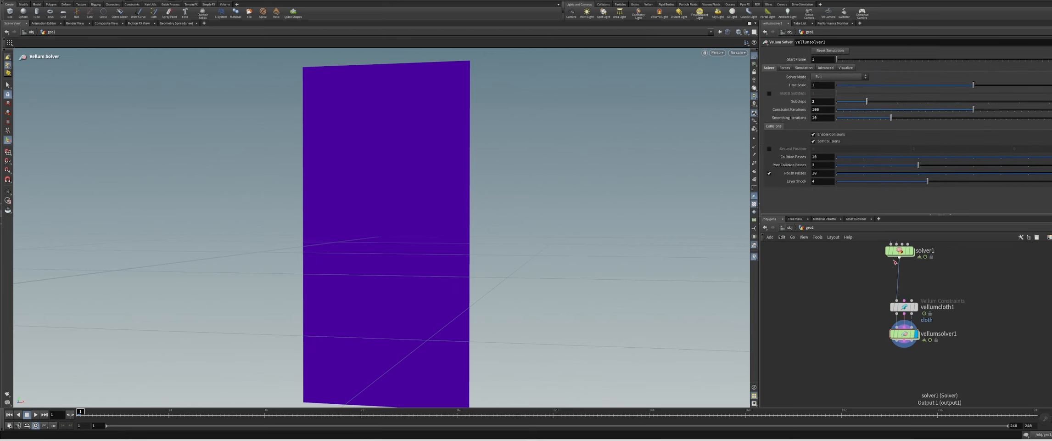
# Inside the Vellum Solver, enable Rest Length Scale and Use VEXpression on the Vellum Constraint Properties node
pyautogui.click(902, 333)
pyautogui.doubleClick(902, 334)
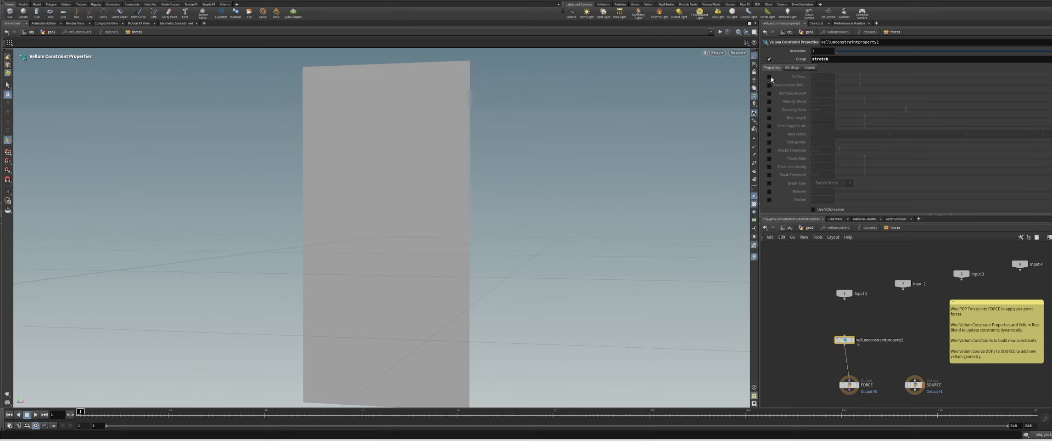
pyautogui.click(794, 86)
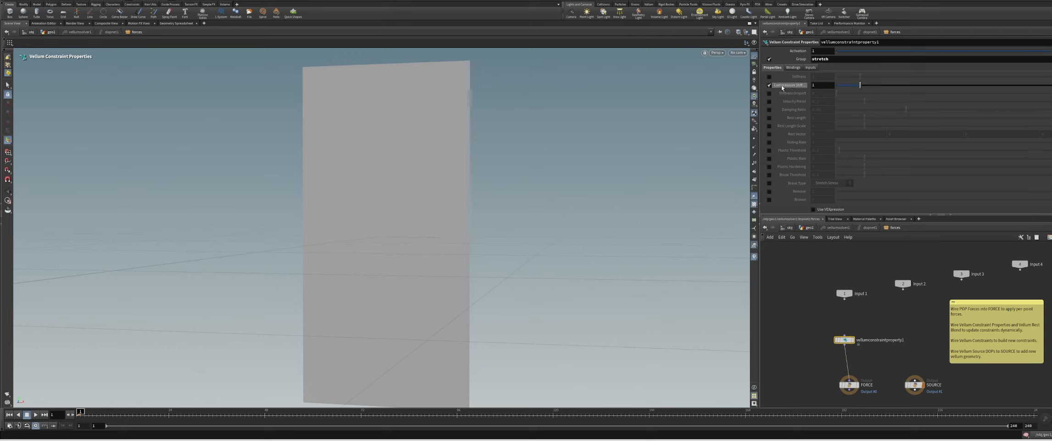
pyautogui.click(771, 86)
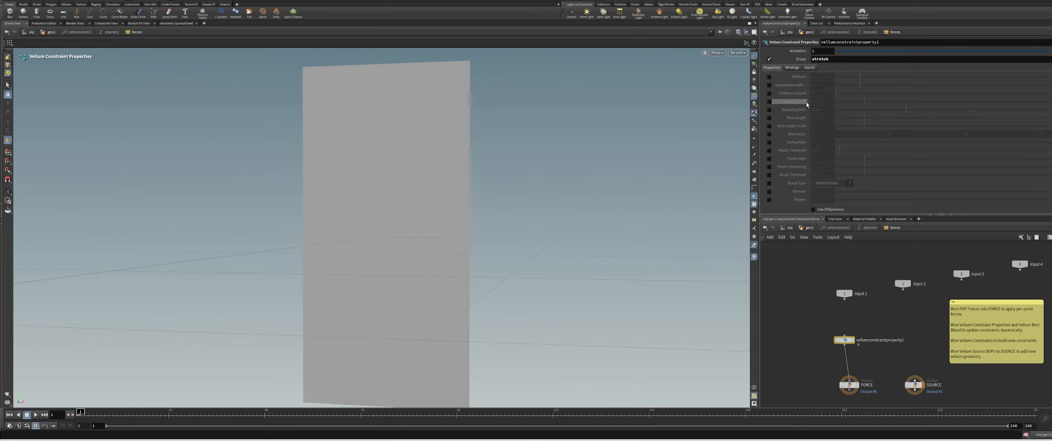
pyautogui.click(770, 125)
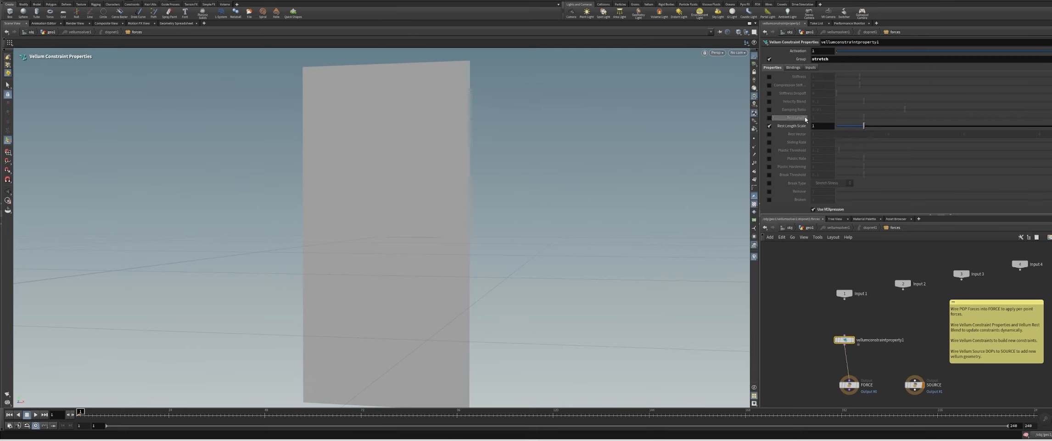
# Write a VEXpression on the constraint properties node that assigns a value to restscale
pyautogui.scroll(-2, 809, 193)
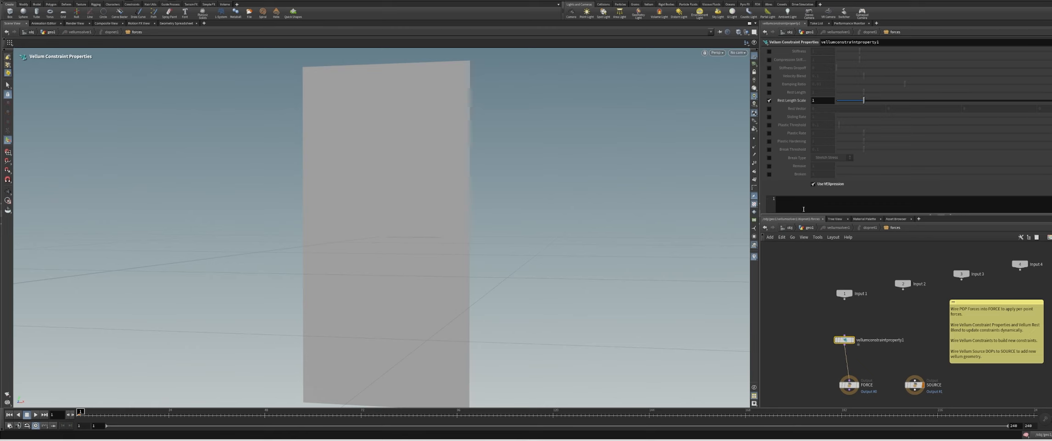
pyautogui.click(795, 204)
pyautogui.write('re')
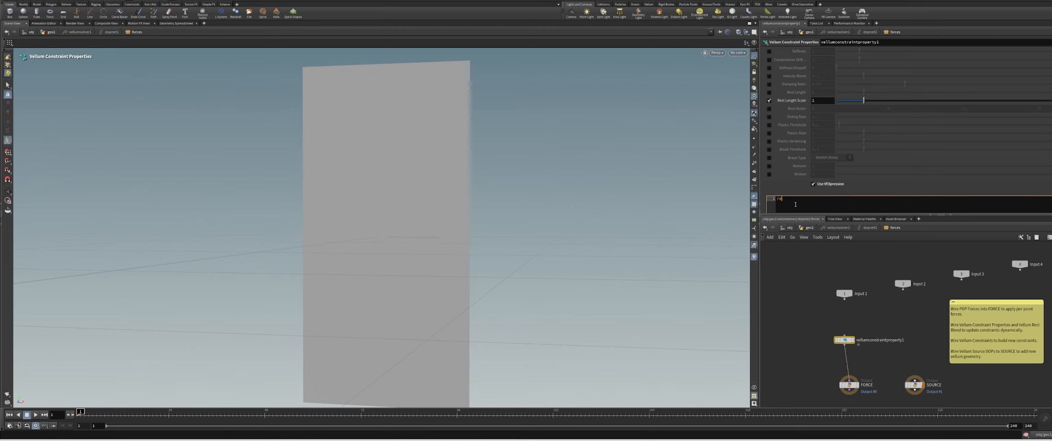
pyautogui.write('stscale = 1;')
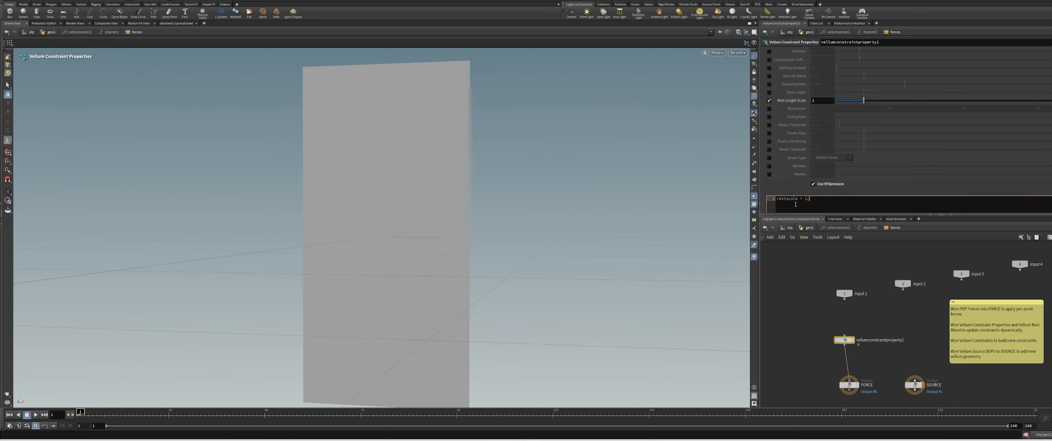